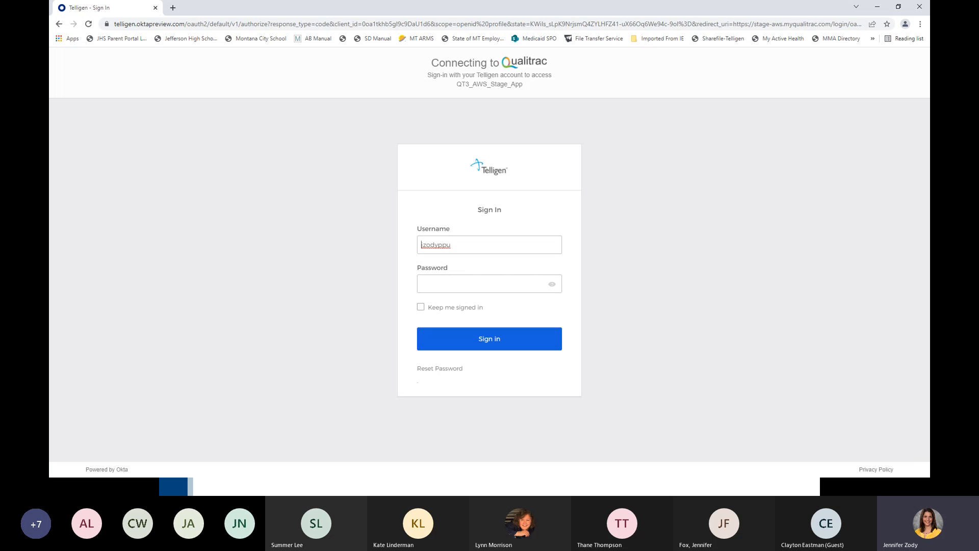
# - Sign in to Qualitrac by entering the account password for the filled-in username
pyautogui.click(459, 279)
pyautogui.write('••••••••••')
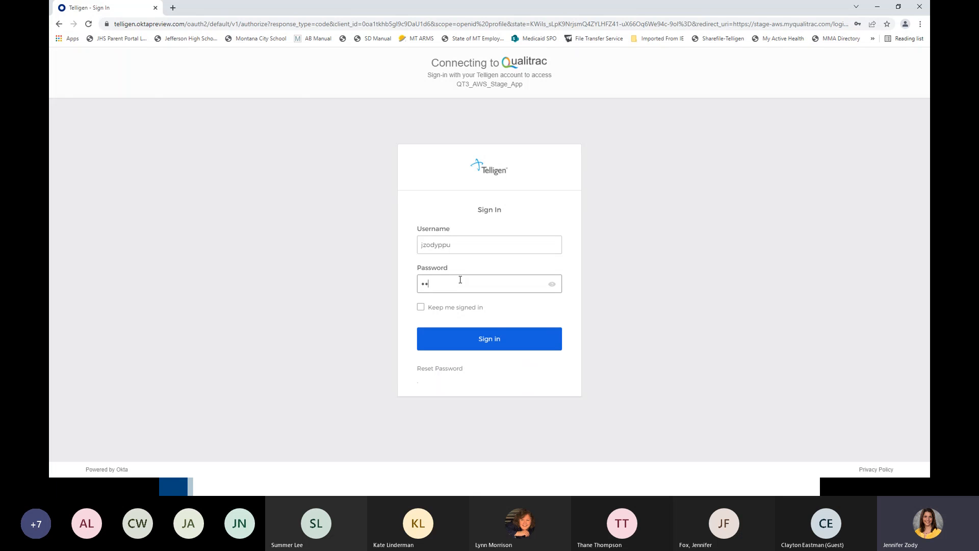
pyautogui.press('Return')
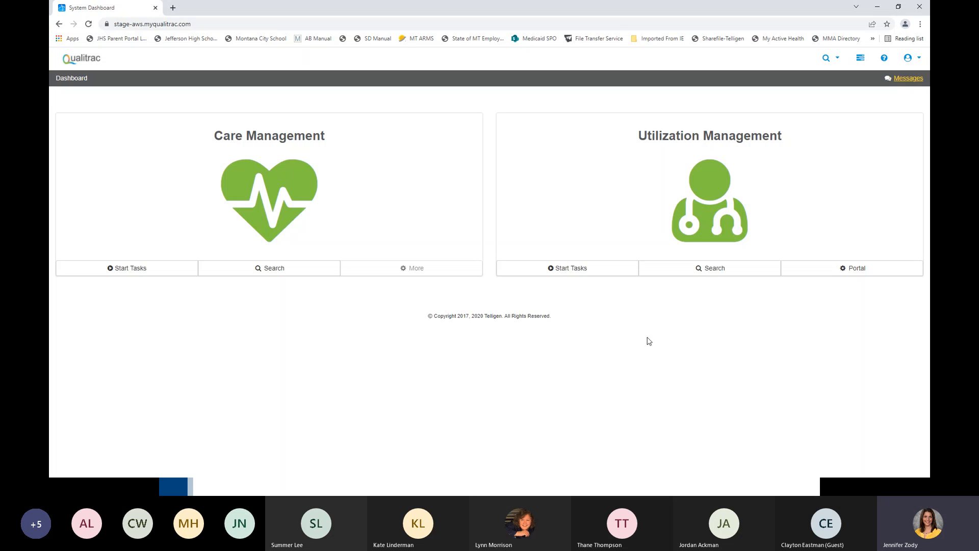
pyautogui.click(707, 270)
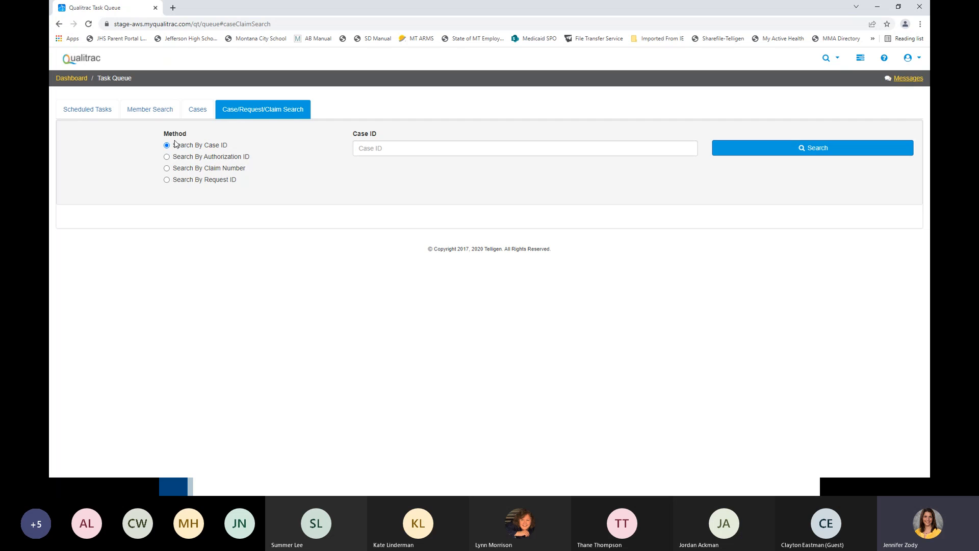
pyautogui.click(71, 78)
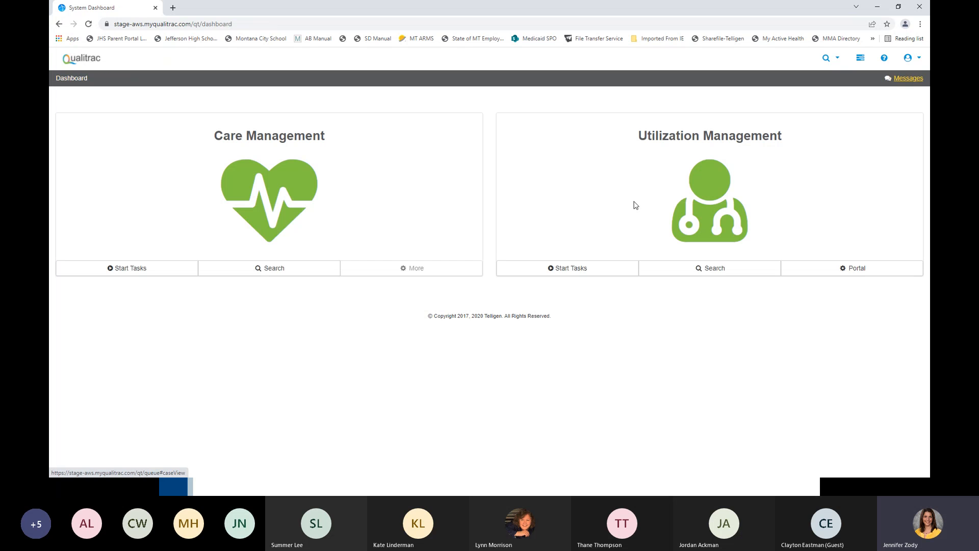
pyautogui.click(830, 62)
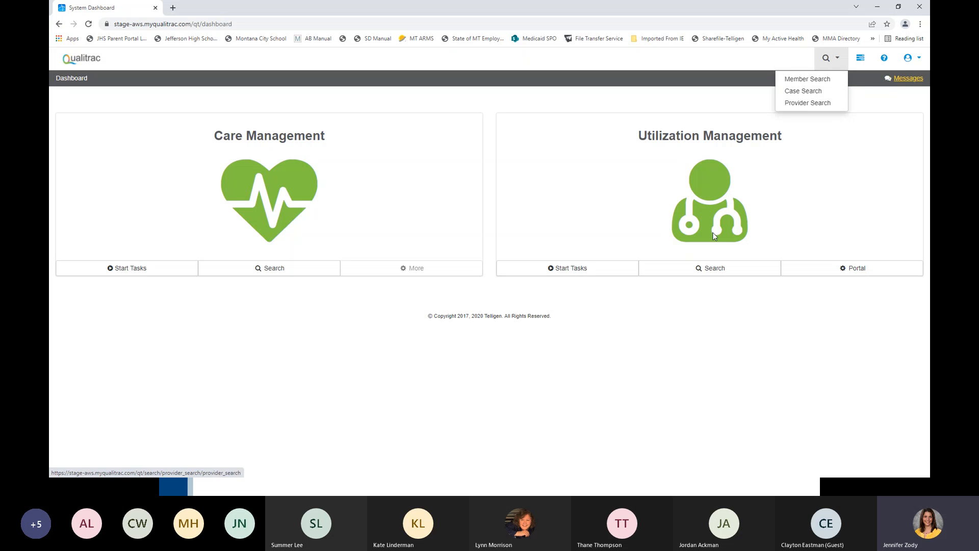
# - Open the Utilization Management member search and move the SDMI training email with the member's details out of the way
pyautogui.click(702, 270)
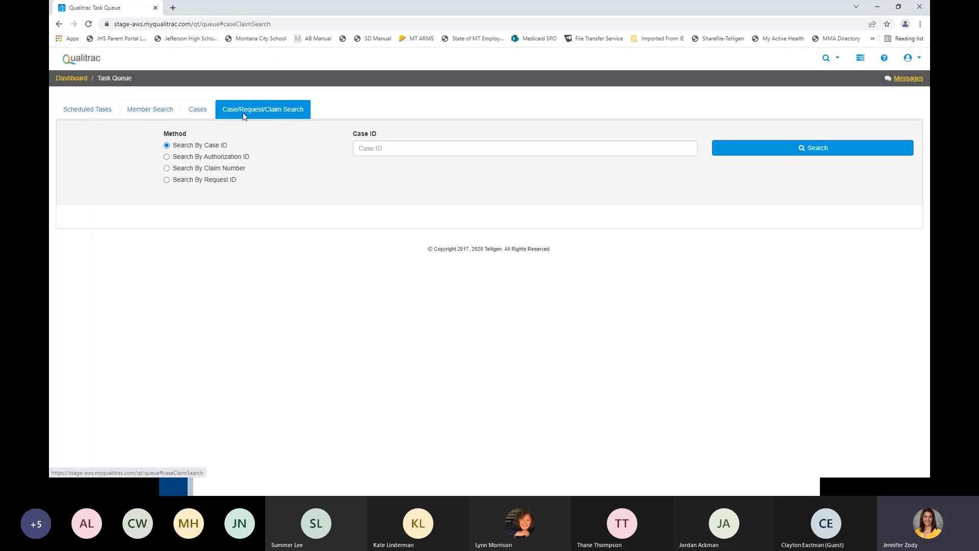
pyautogui.click(148, 113)
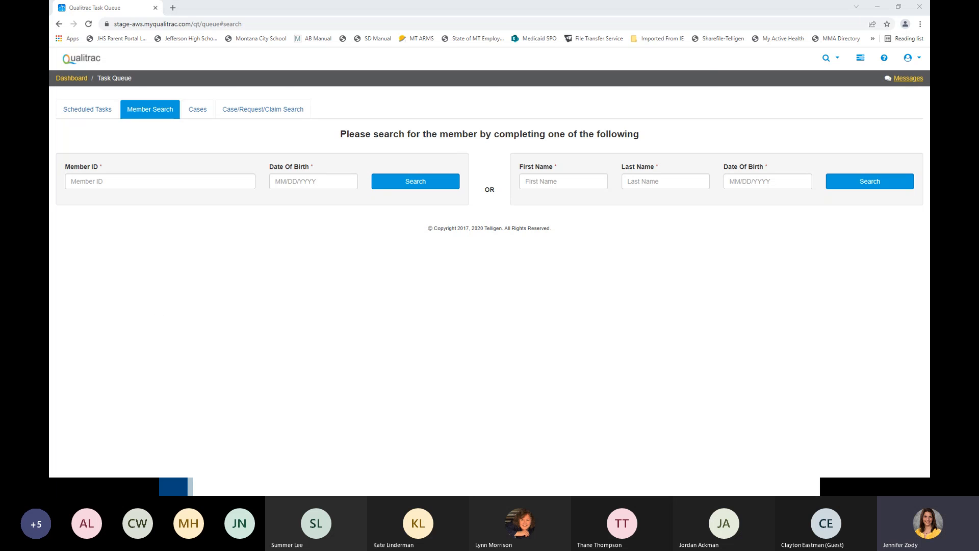
pyautogui.hotkey('alt', 'Tab')
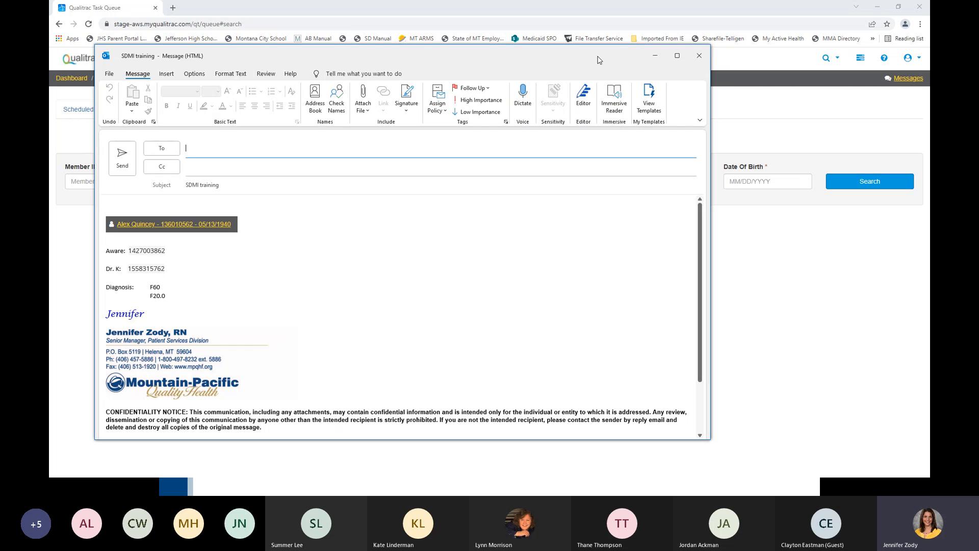
pyautogui.moveTo(599, 60); pyautogui.dragTo(929, 60)
# - Search for the member by member ID and date of birth, and open the matching member's record
pyautogui.click(214, 181)
pyautogui.press('Tab')
pyautogui.press('BackSpace')
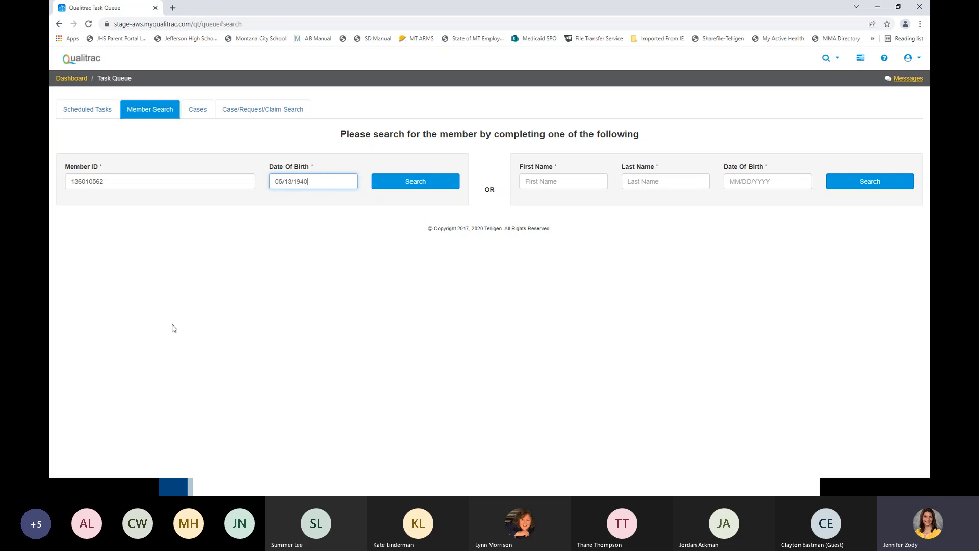
pyautogui.press('Return')
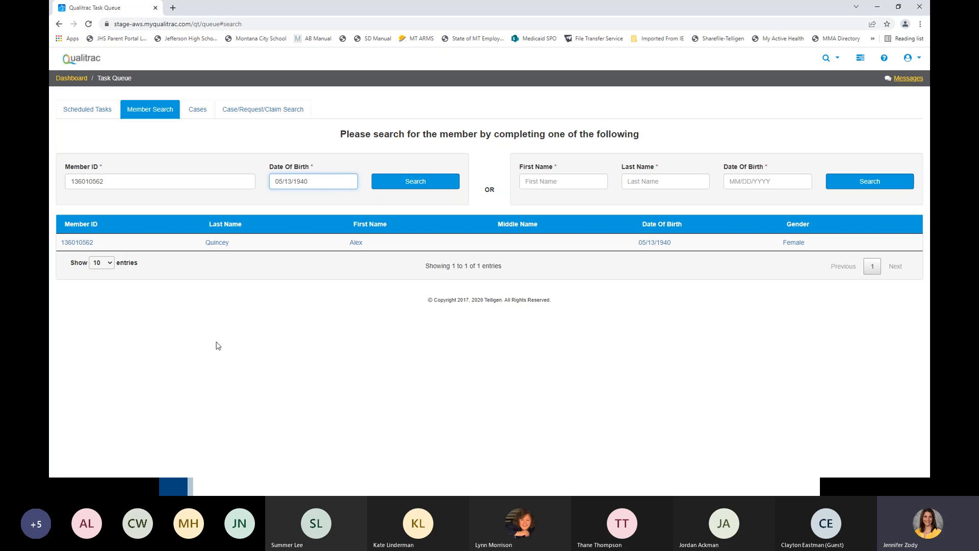
pyautogui.click(84, 243)
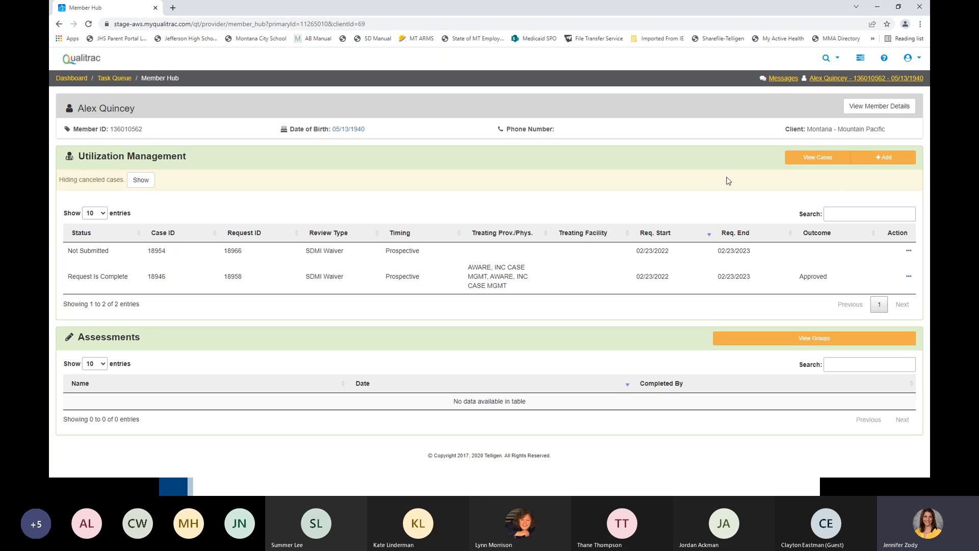
# - Add a new authorization request with review type SDMI Waiver, type of service Specialized Medical Equipment and timing Prospective
pyautogui.click(883, 159)
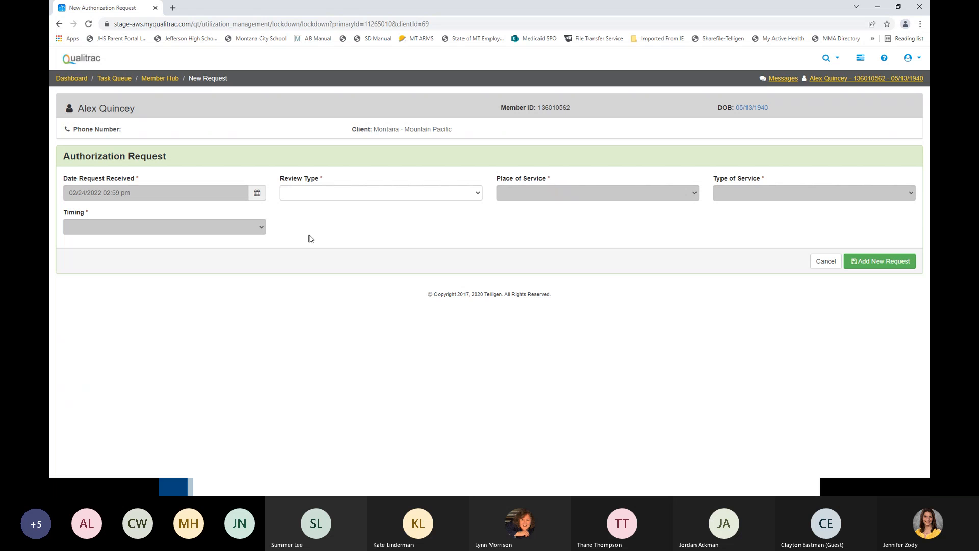
pyautogui.click(375, 193)
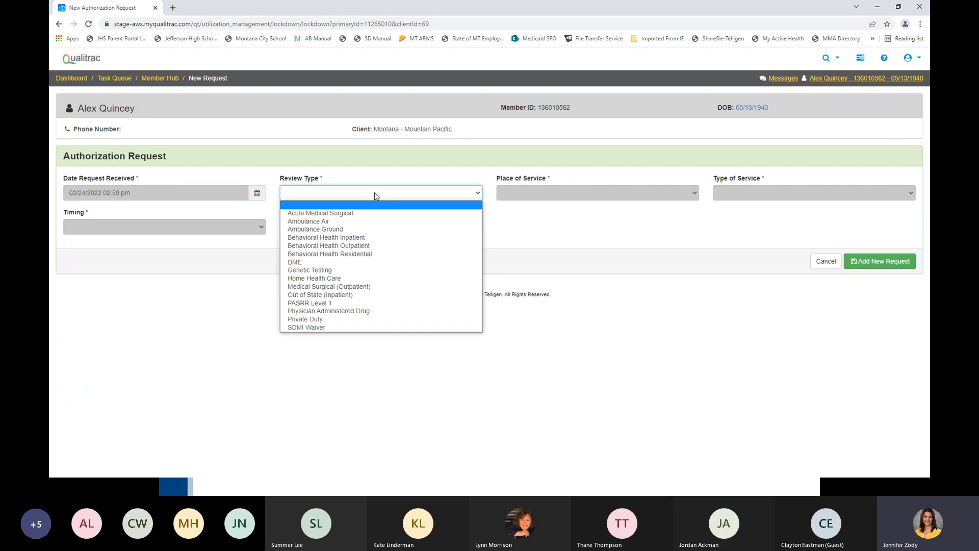
pyautogui.click(365, 327)
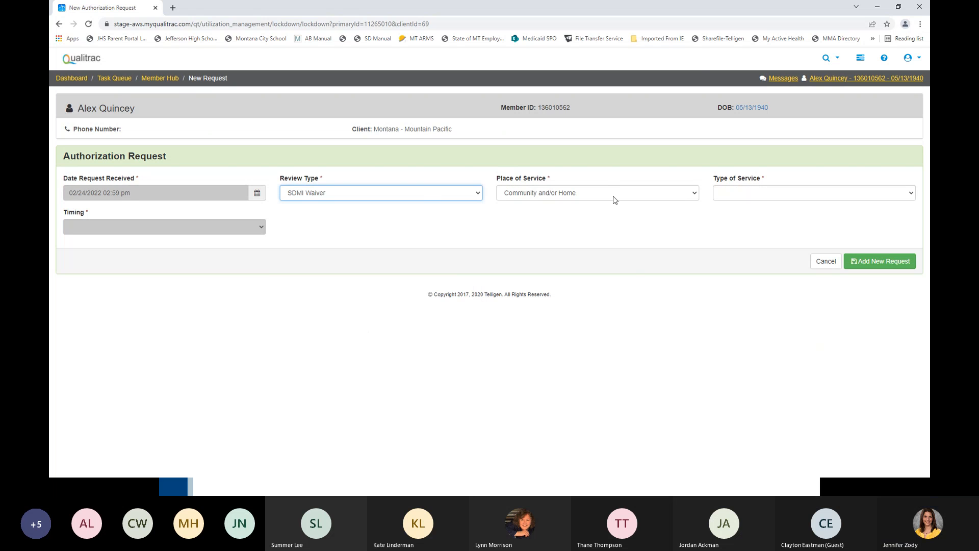
pyautogui.click(770, 194)
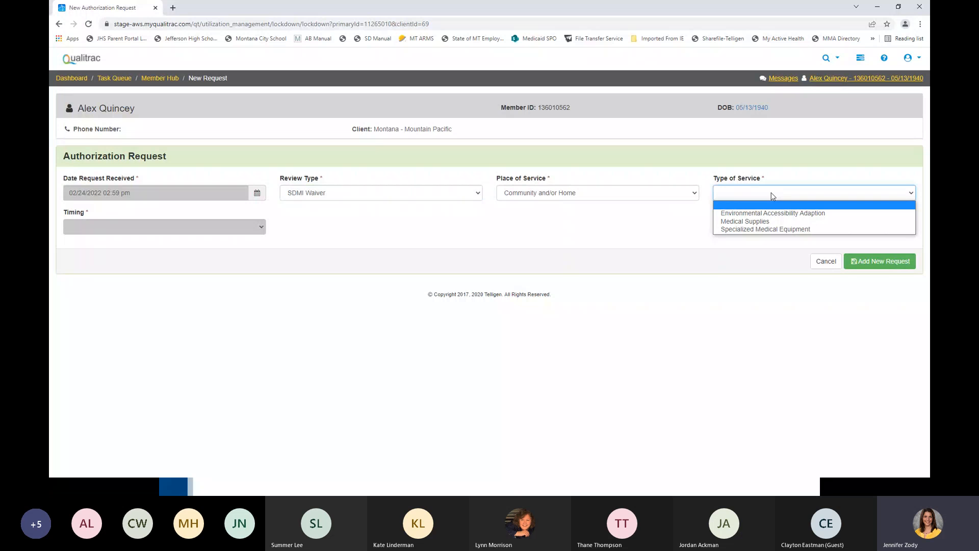
pyautogui.click(772, 229)
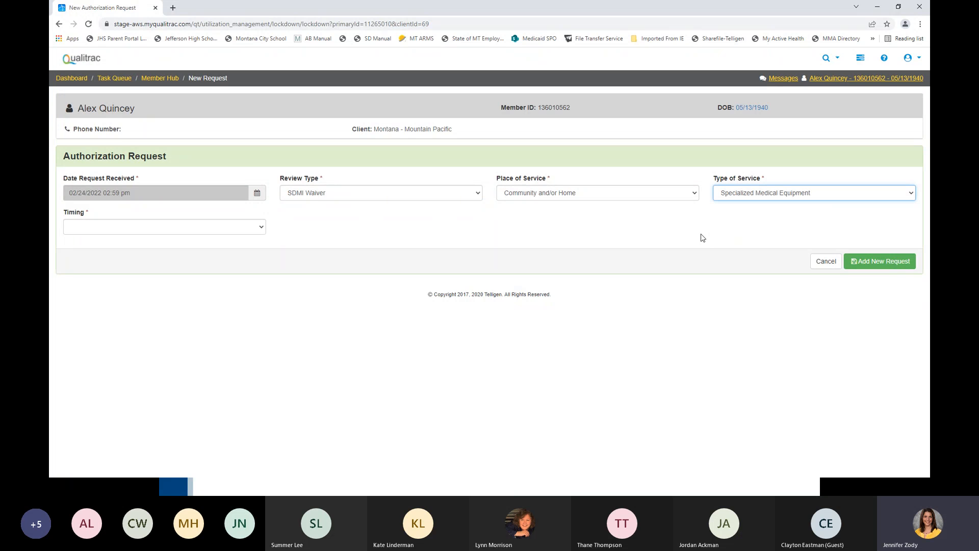
pyautogui.click(261, 231)
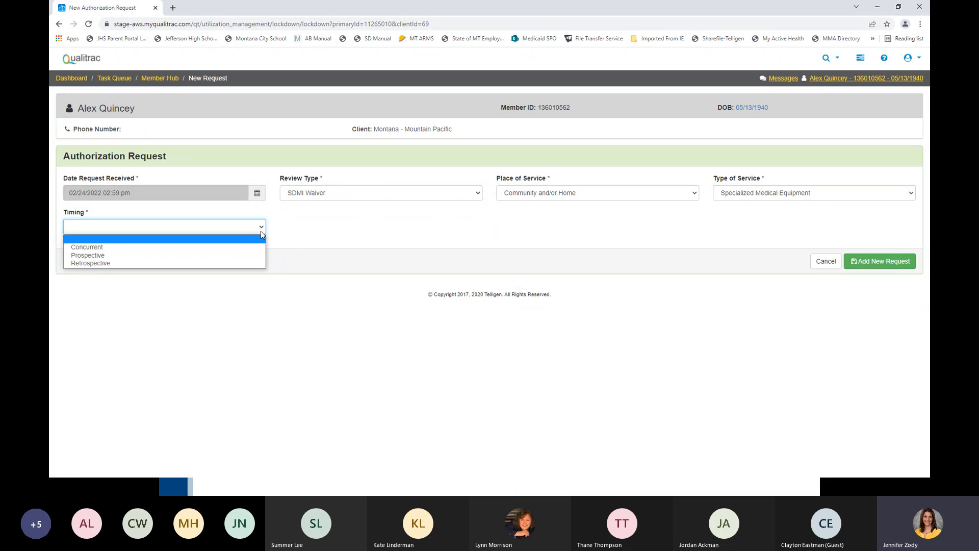
pyautogui.click(262, 255)
pyautogui.click(877, 263)
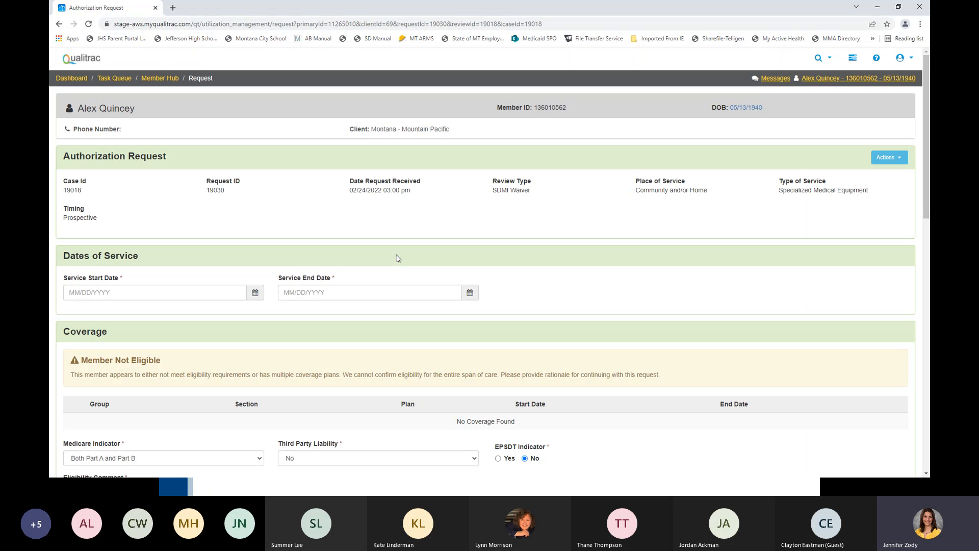
# - Set the service start date to 02/24/2022 and the service end date to 02/24/2023
pyautogui.click(256, 298)
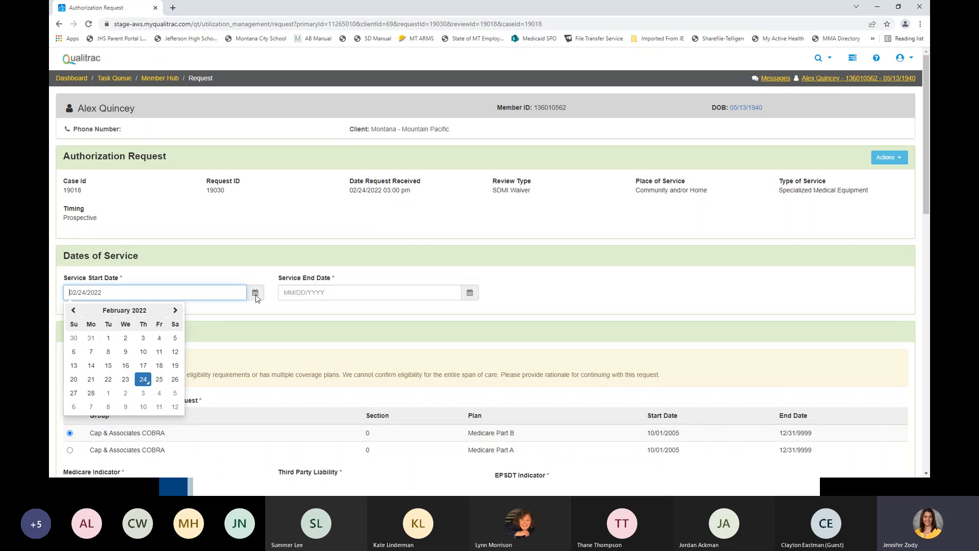
pyautogui.click(144, 379)
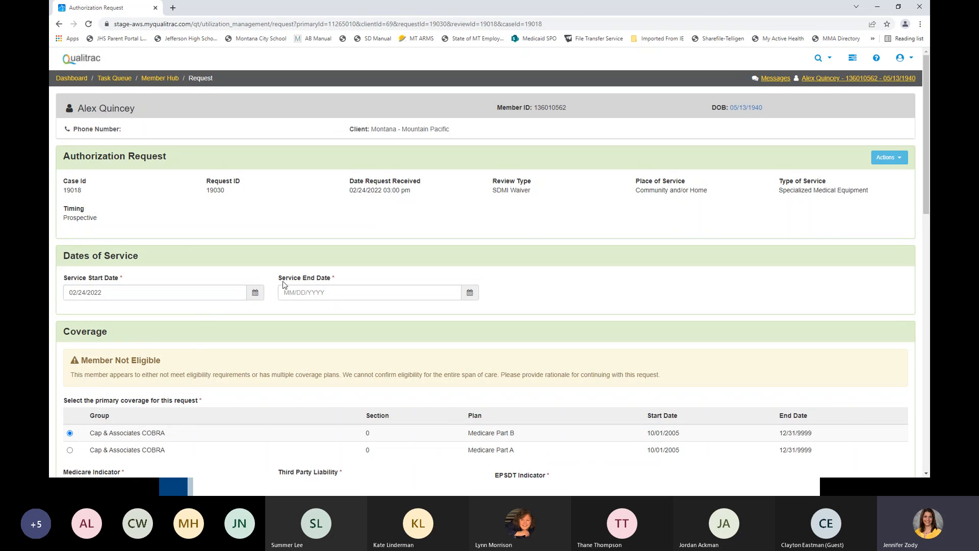
pyautogui.click(329, 293)
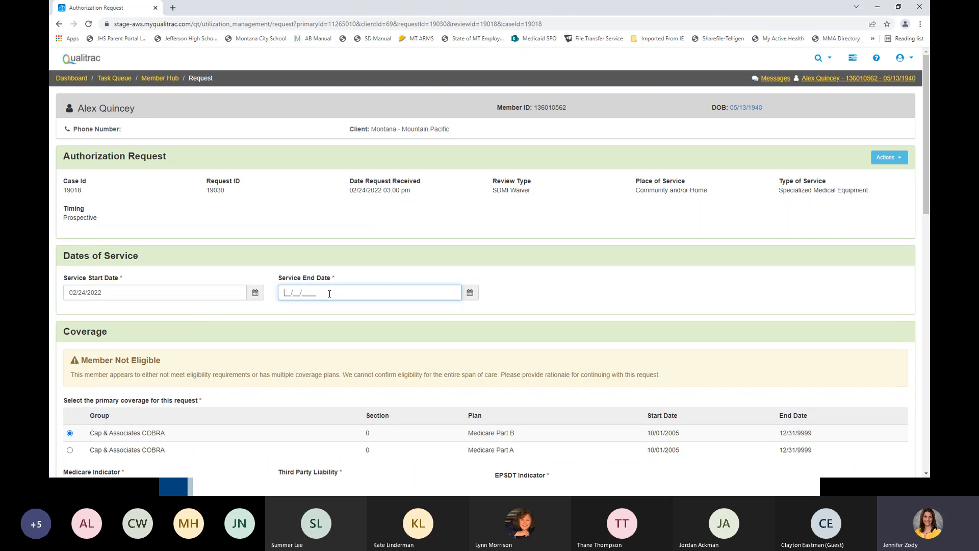
pyautogui.write('02/24/2023')
pyautogui.click(341, 254)
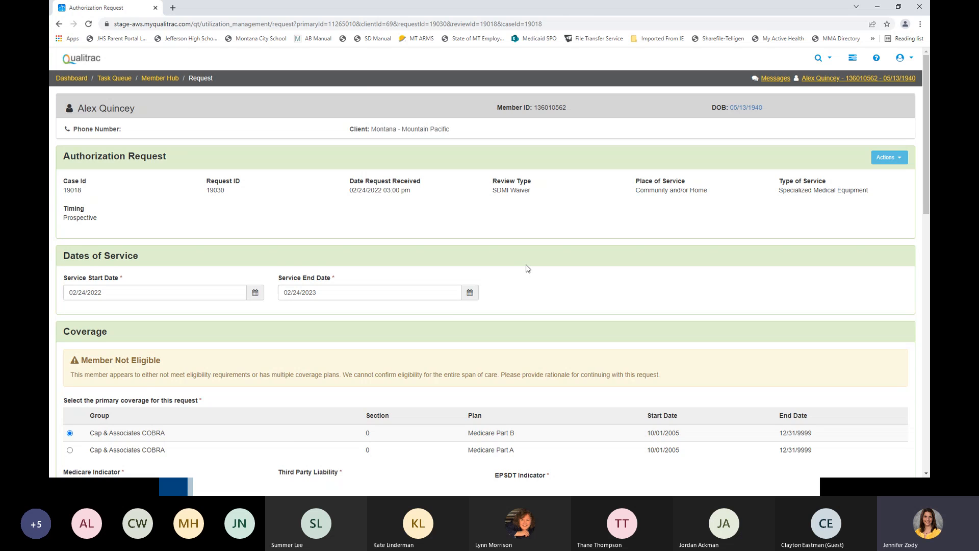
# - Enter "current MCD" as the eligibility comment in the Coverage section
pyautogui.scroll(-3, 528, 269)
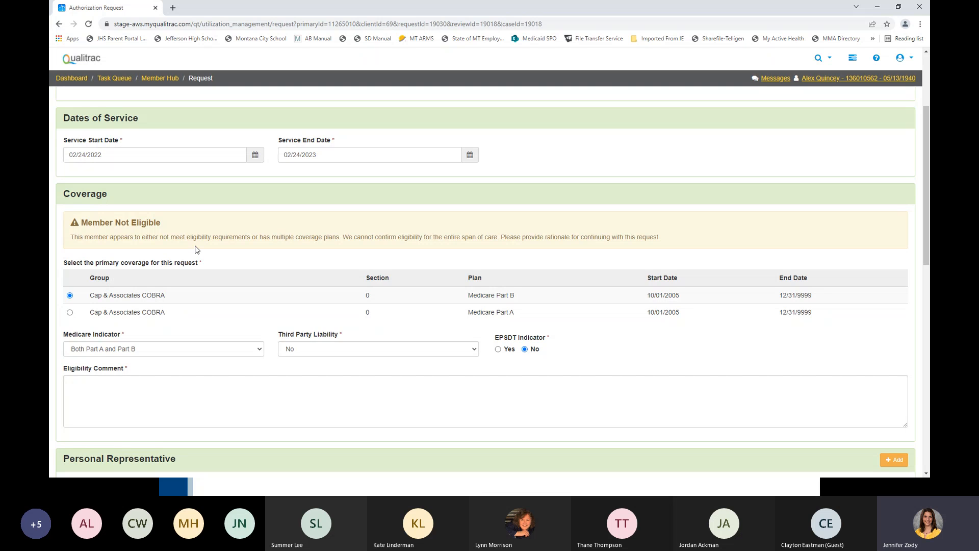
pyautogui.click(208, 393)
pyautogui.write('current MCD')
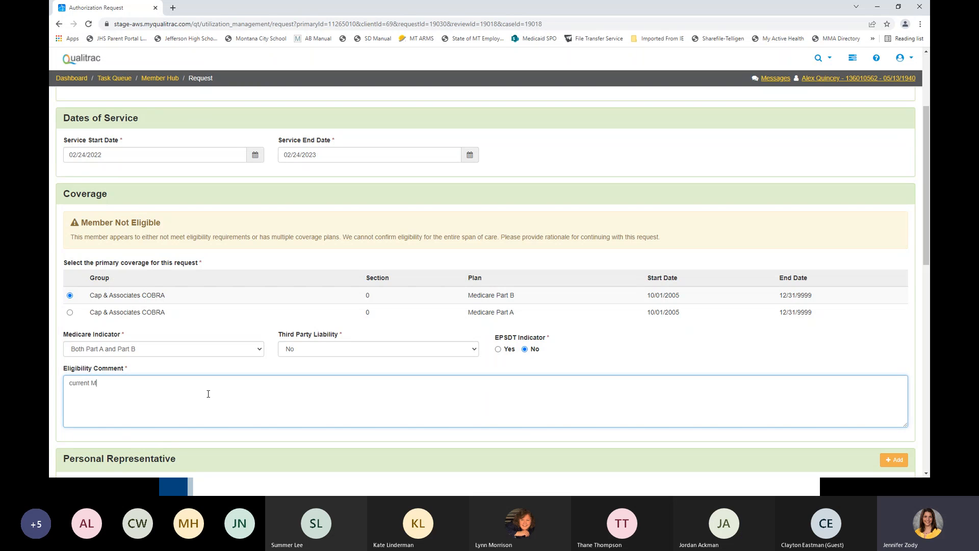
# - Search for the treating provider by its NPI number and add AWARE, INC CASE MGMT to the request
pyautogui.scroll(-5, 247, 331)
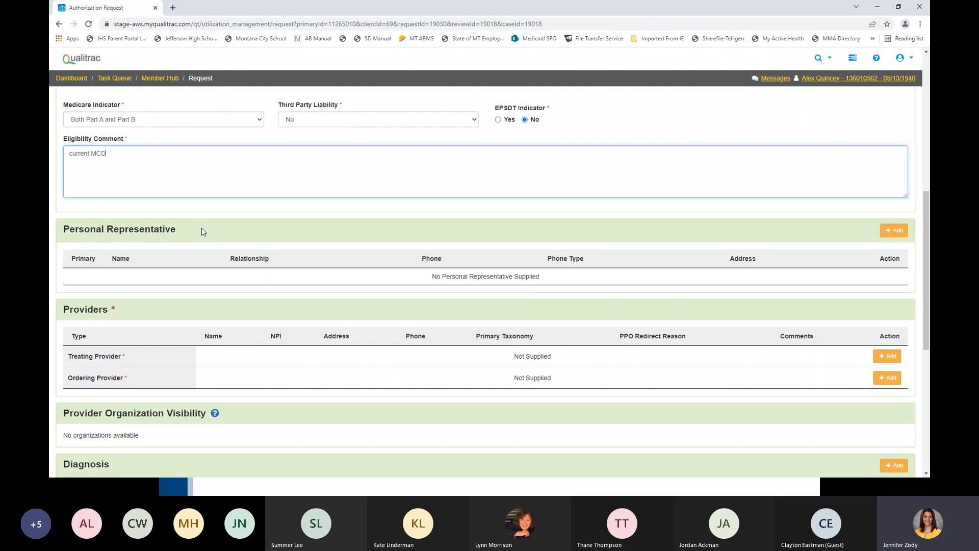
pyautogui.scroll(-1, 203, 231)
pyautogui.scroll(-3, 202, 231)
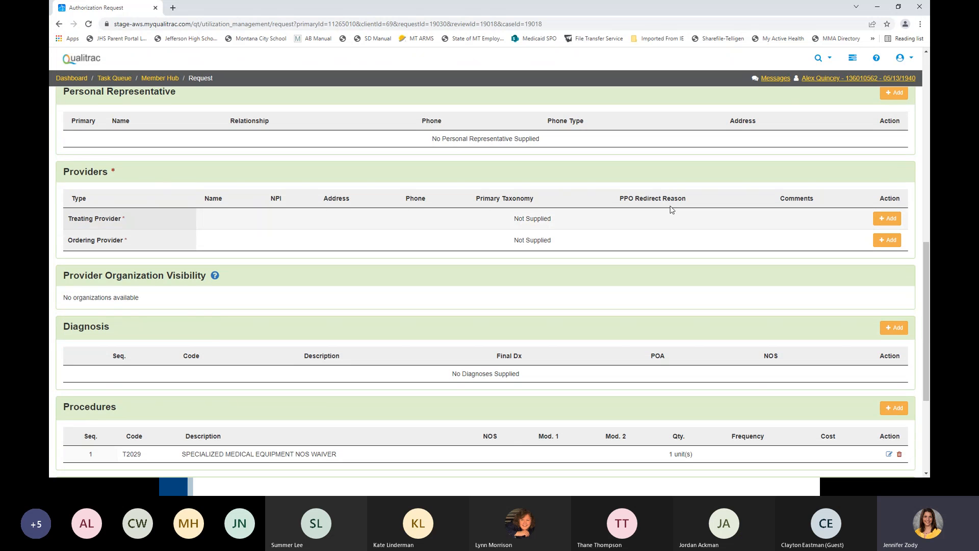
pyautogui.click(892, 222)
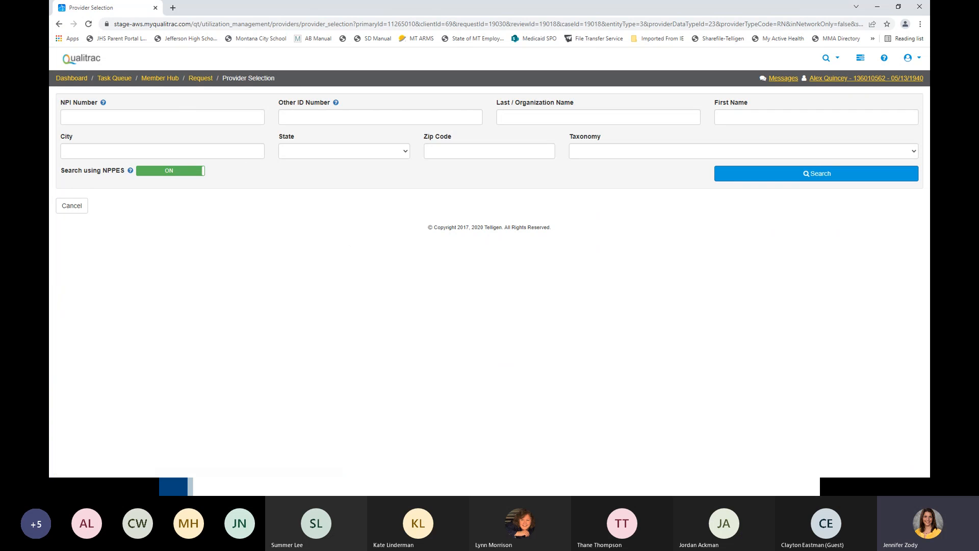
pyautogui.click(145, 119)
pyautogui.hotkey('ctrl', 'v')
pyautogui.press('Return')
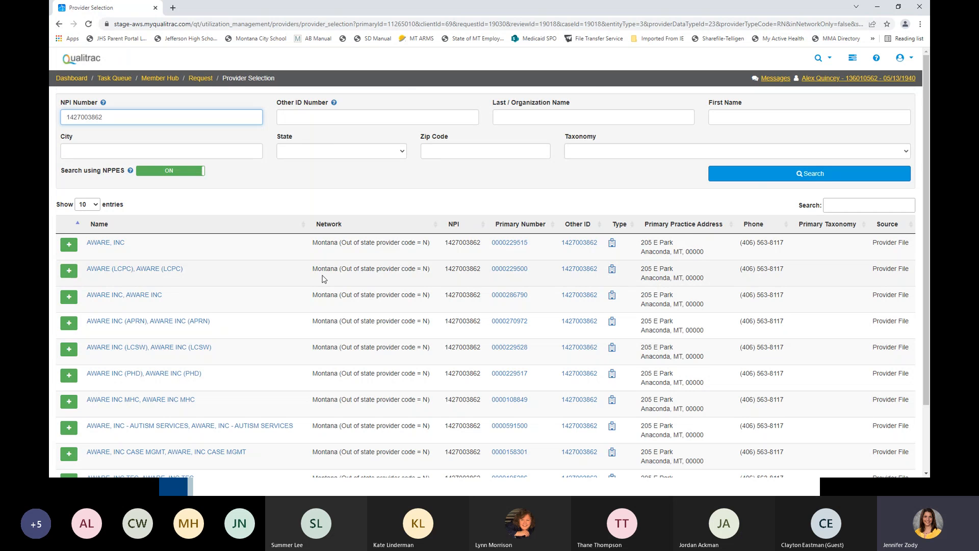
pyautogui.scroll(-3, 324, 276)
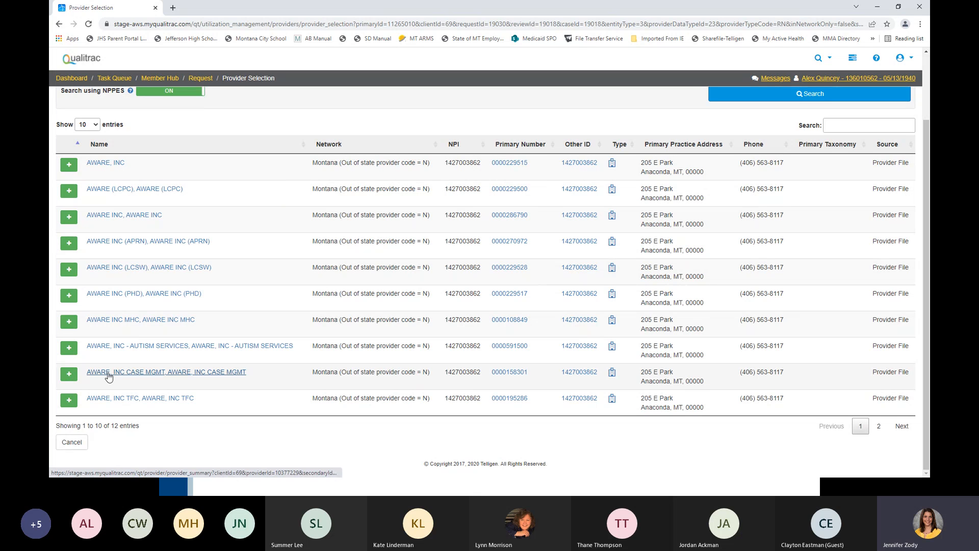
pyautogui.click(69, 375)
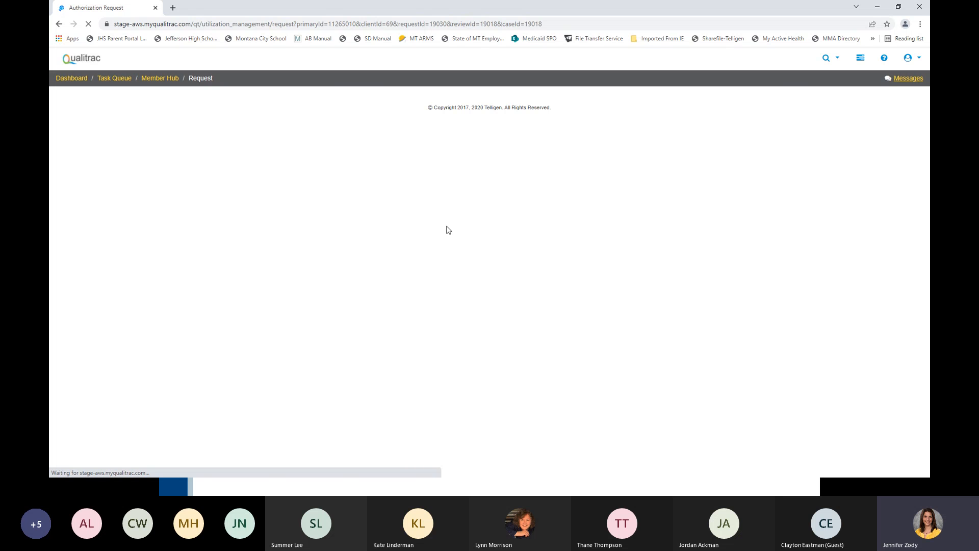
# - Add a new ordering provider by searching its NPI number and adding the matching Helena, MT provider to the request
pyautogui.scroll(-8, 457, 229)
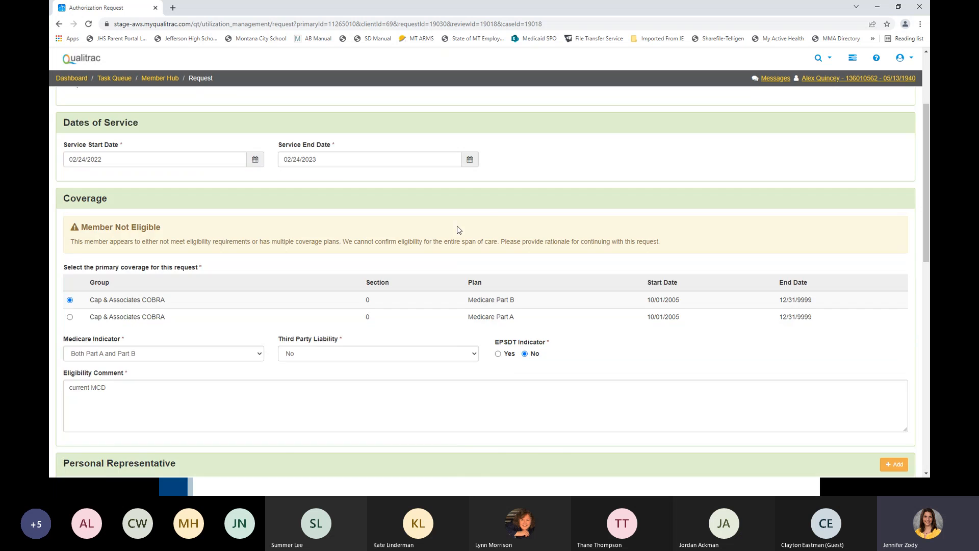
pyautogui.scroll(-1, 457, 230)
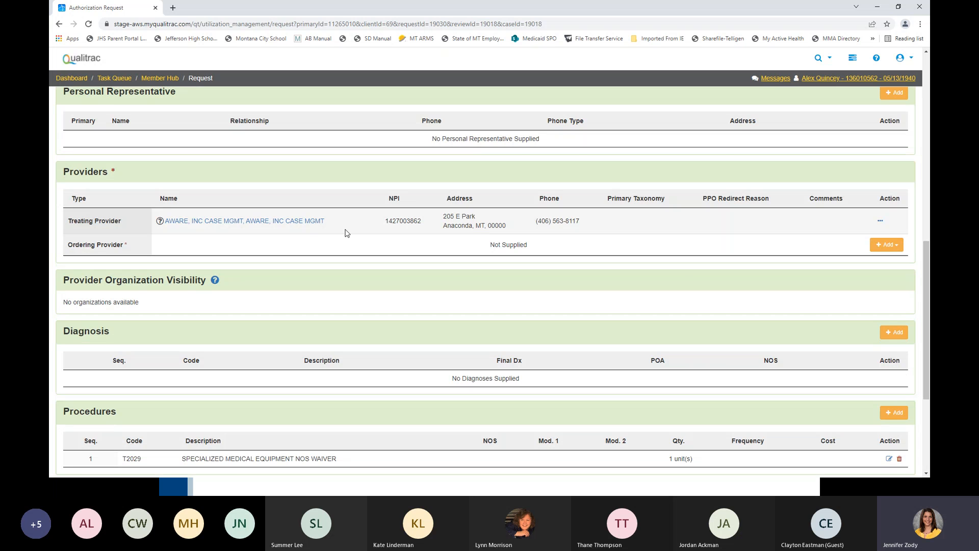
pyautogui.click(891, 249)
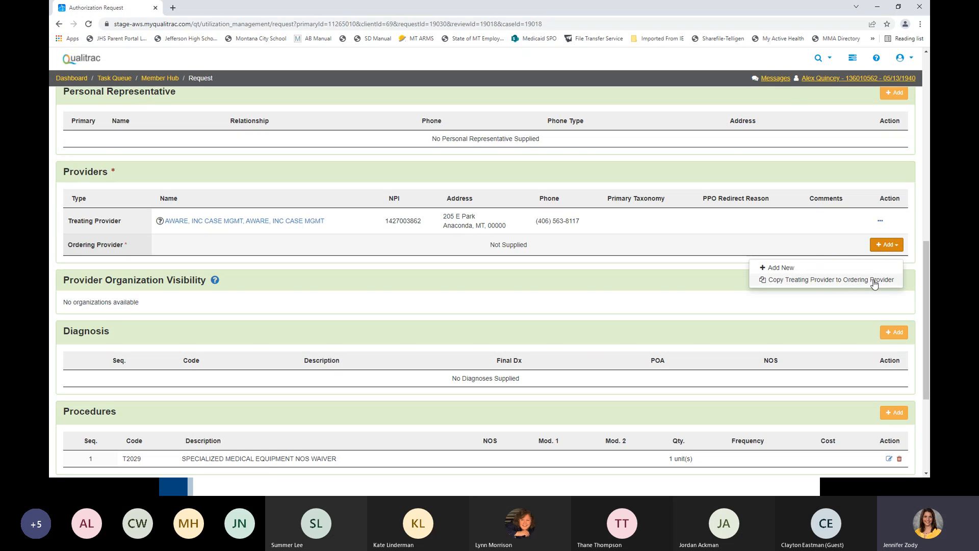
pyautogui.click(787, 277)
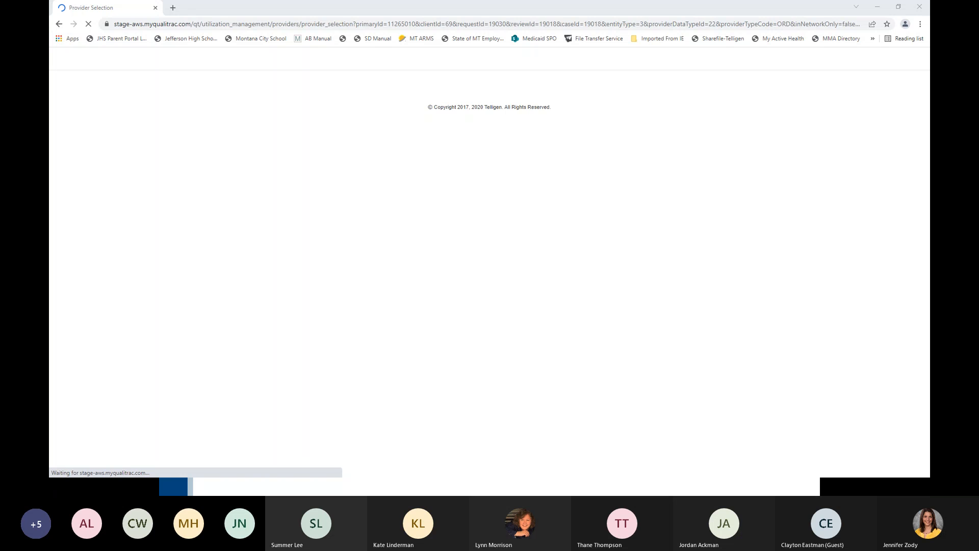
pyautogui.click(165, 116)
pyautogui.hotkey('ctrl', 'v')
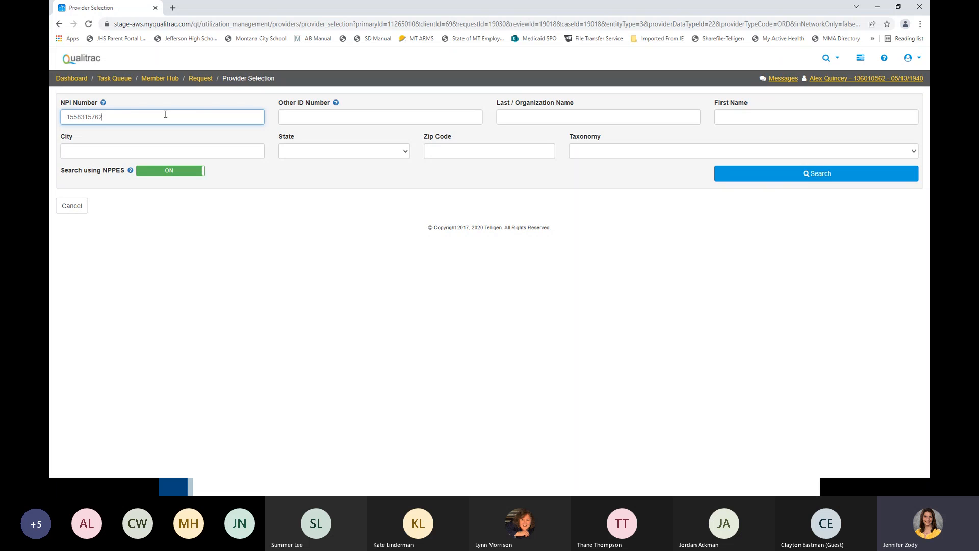
pyautogui.press('Return')
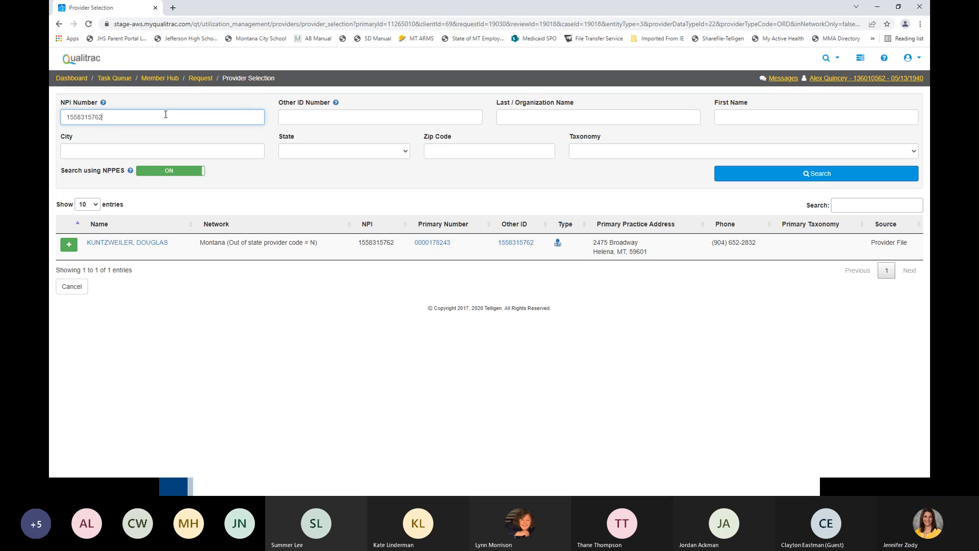
pyautogui.click(69, 246)
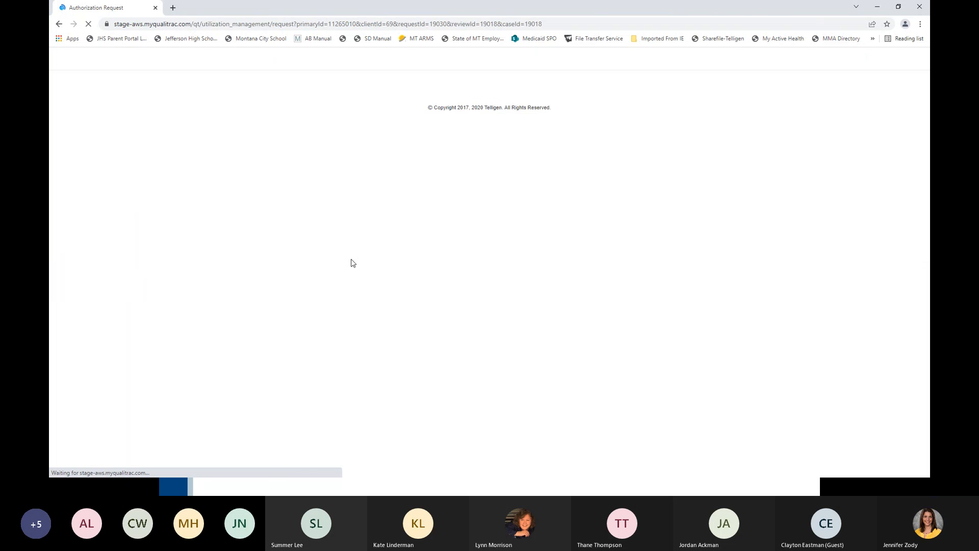
pyautogui.scroll(-10, 360, 262)
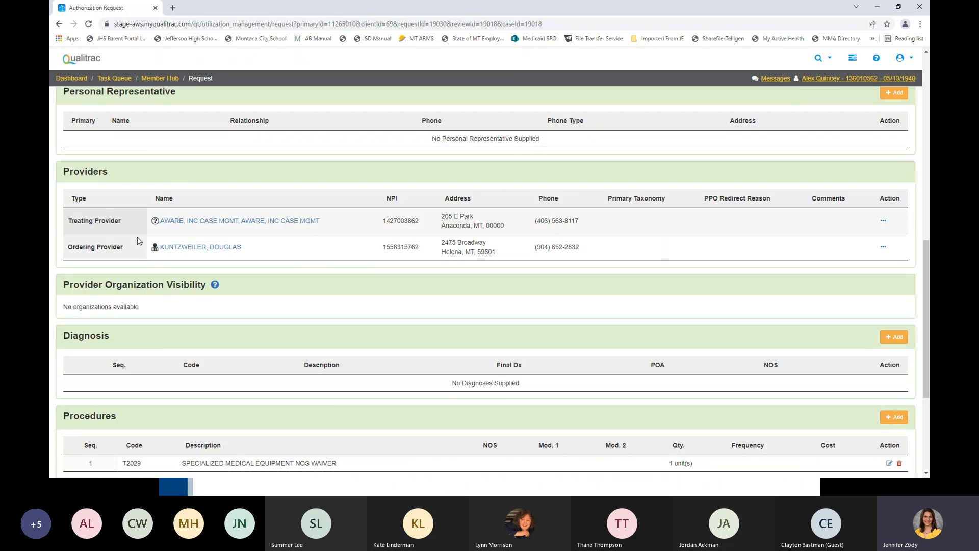
# - Add diagnosis code F20.0, Paranoid Schizophrenia, to the request by searching for its ICD code
pyautogui.scroll(-1, 309, 254)
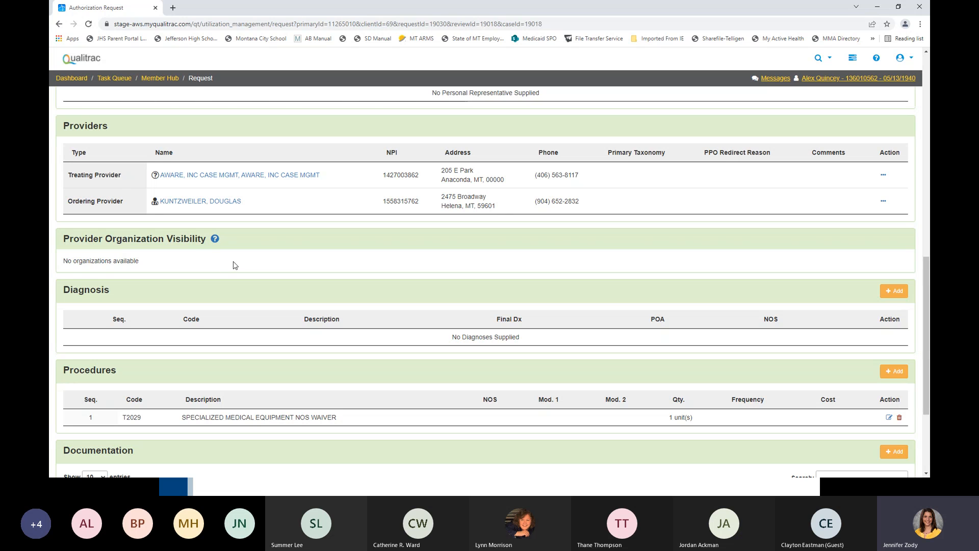
pyautogui.scroll(-2, 268, 257)
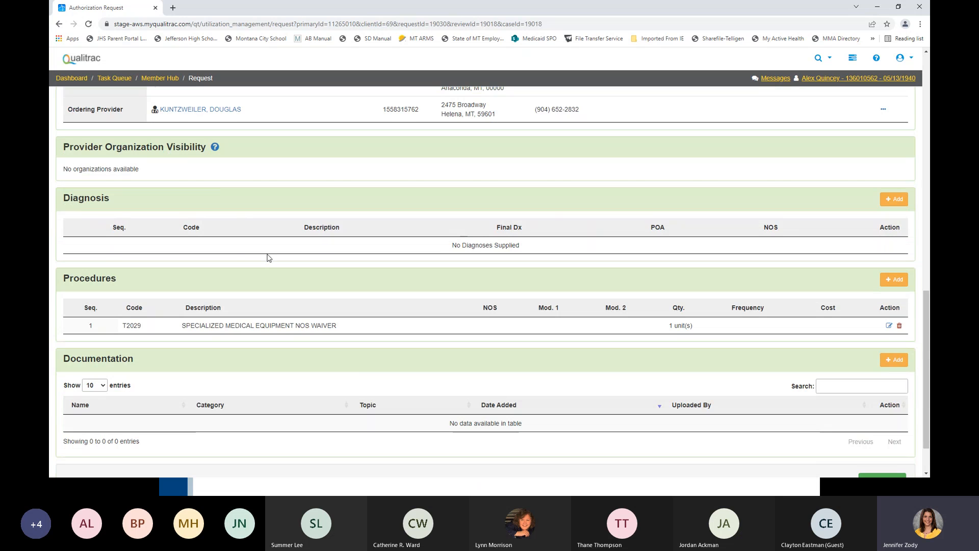
pyautogui.click(893, 199)
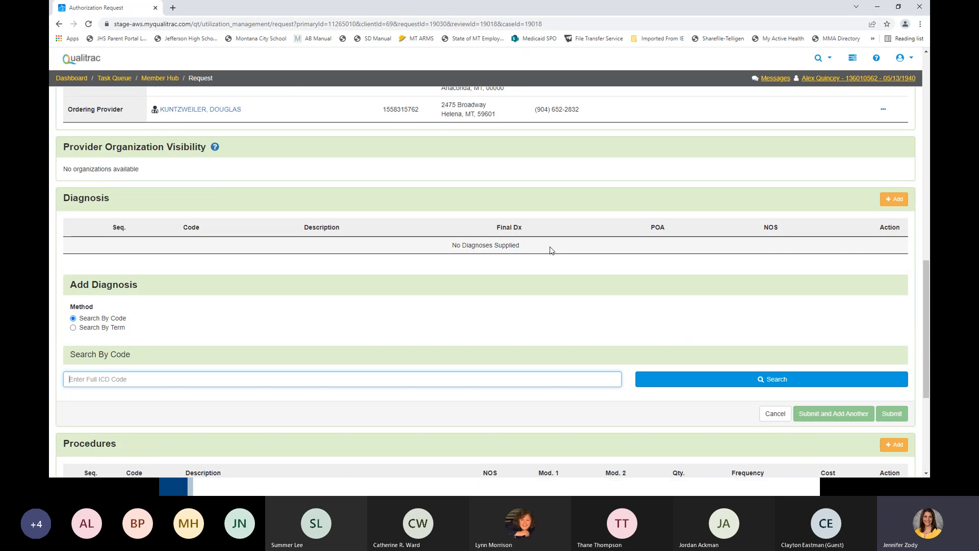
pyautogui.scroll(-1, 551, 250)
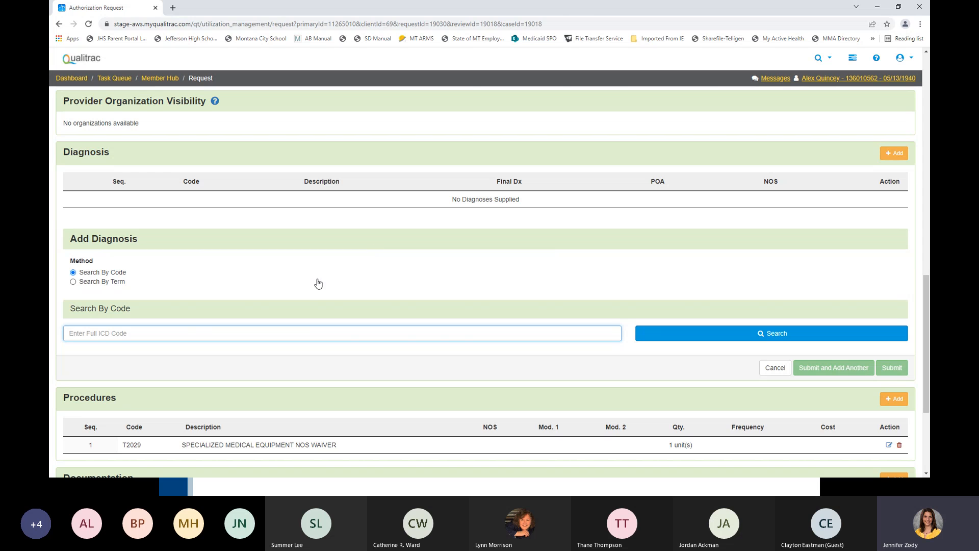
pyautogui.write('F20.0')
pyautogui.press('Return')
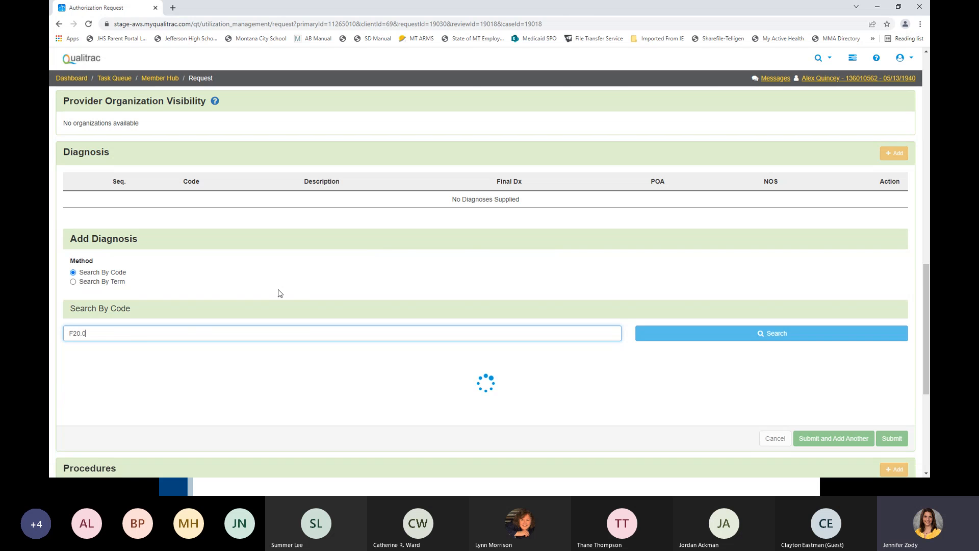
pyautogui.scroll(-2, 284, 293)
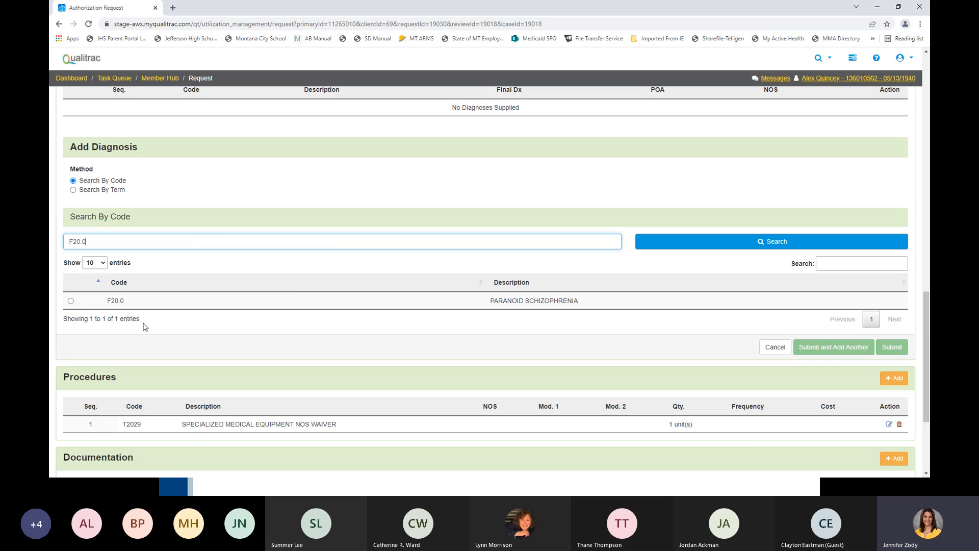
pyautogui.click(72, 301)
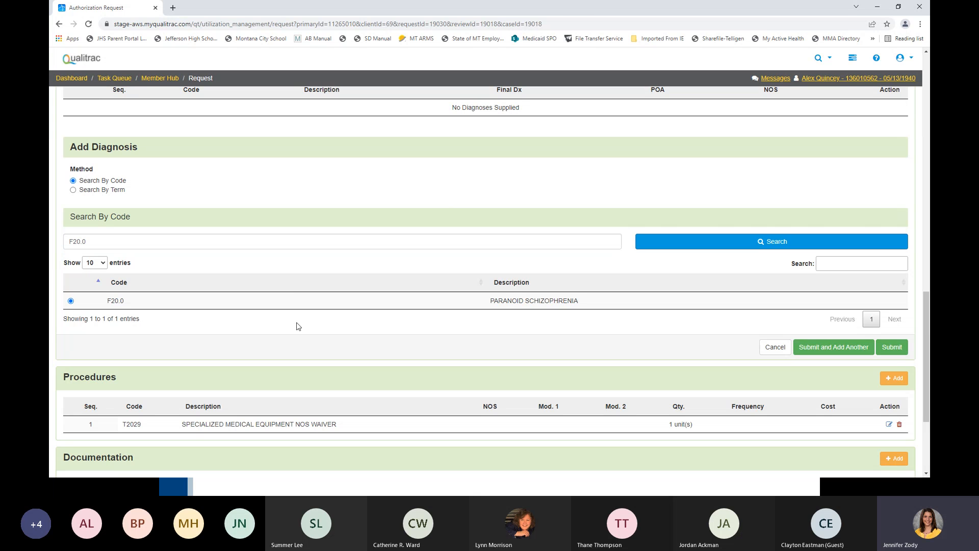
pyautogui.click(884, 347)
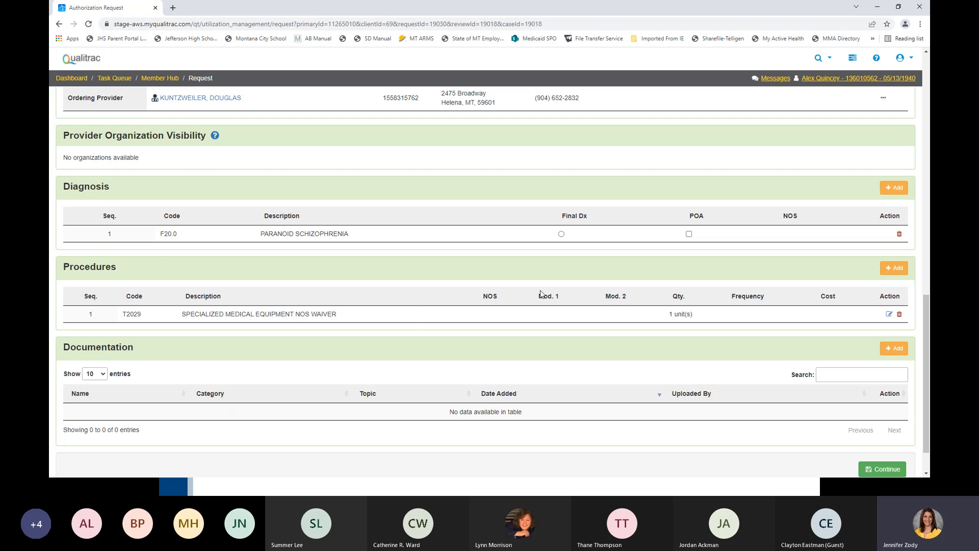
# - Update procedure T2029 with 100 units and a total cost of $2000.00
pyautogui.click(888, 315)
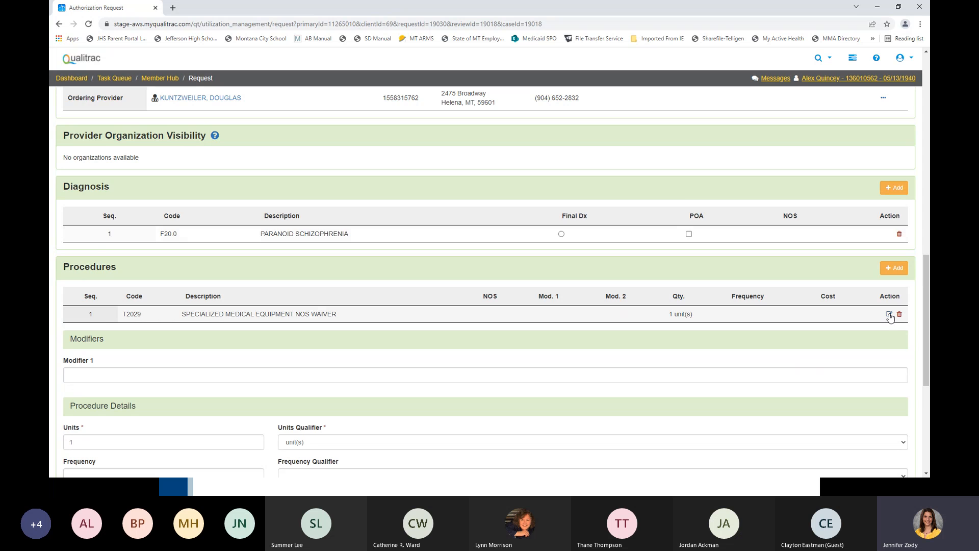
pyautogui.scroll(-3, 683, 215)
pyautogui.click(100, 304)
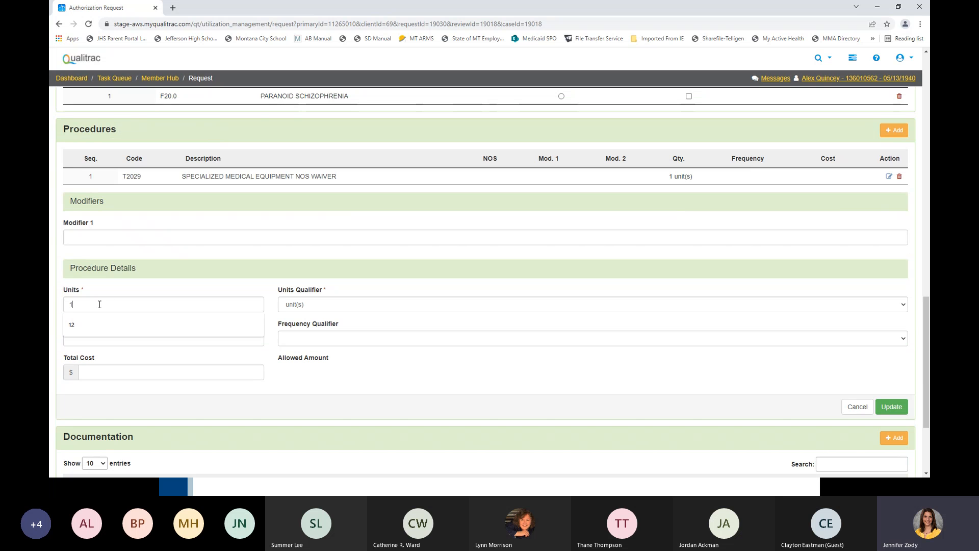
pyautogui.write('12')
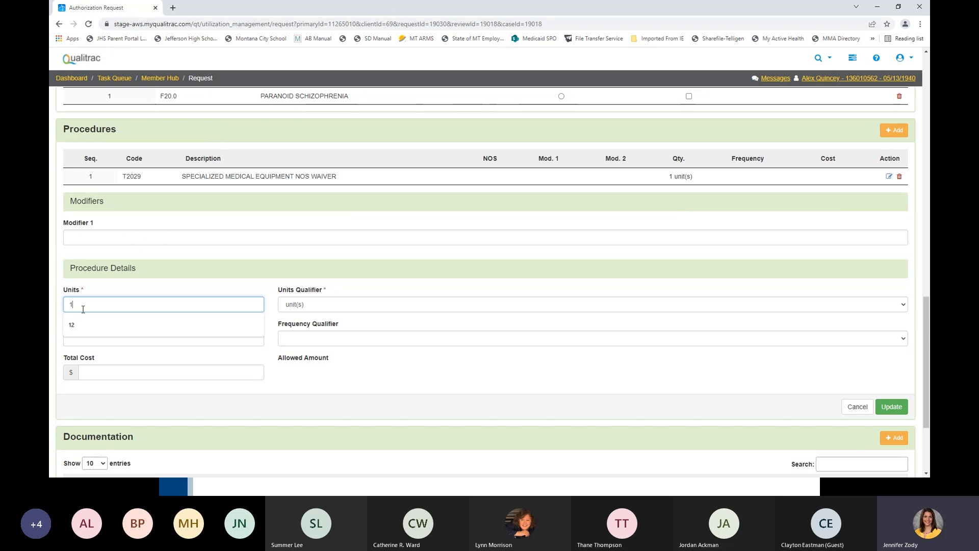
pyautogui.write('00')
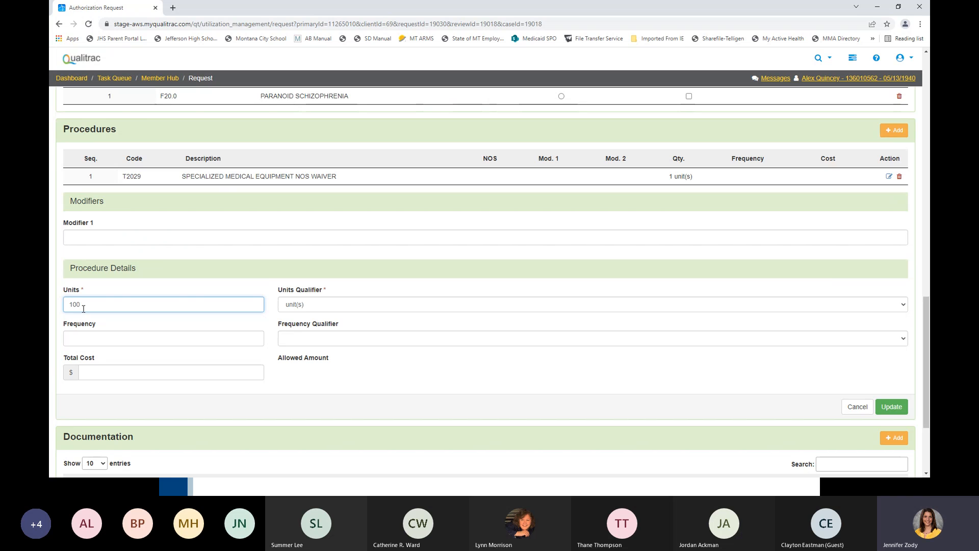
pyautogui.click(103, 373)
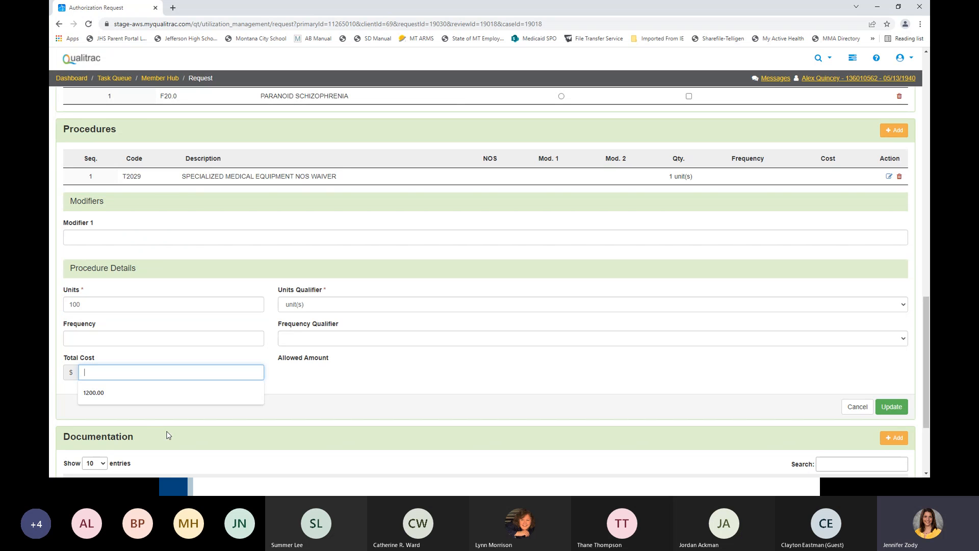
pyautogui.write('200')
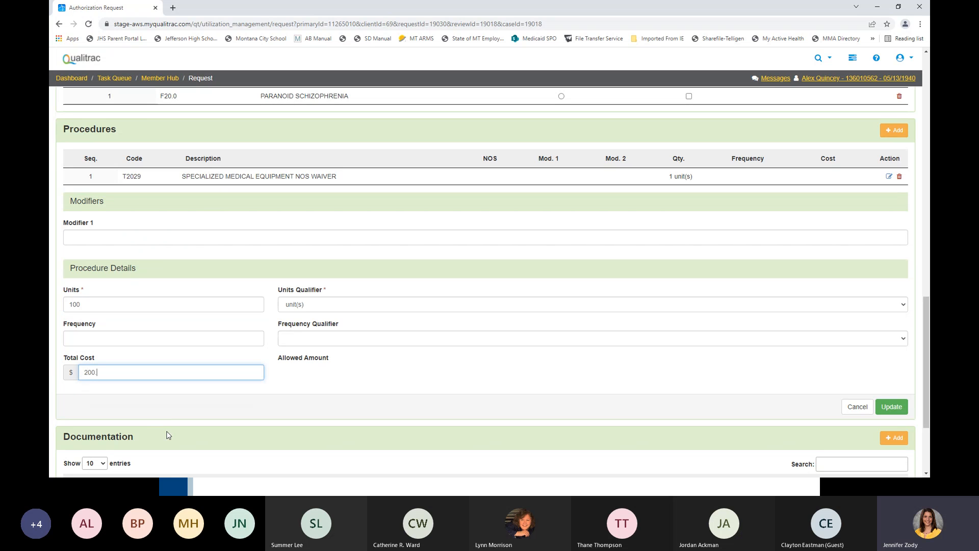
pyautogui.write('0.00')
pyautogui.click(891, 406)
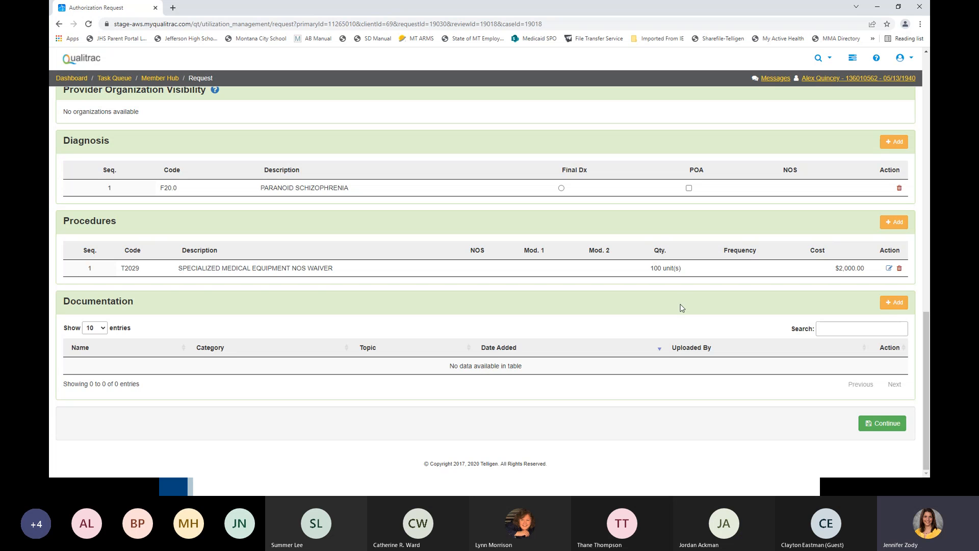
# - Start a file upload in the Documentation section and attach Sample for QT.docx
pyautogui.click(895, 306)
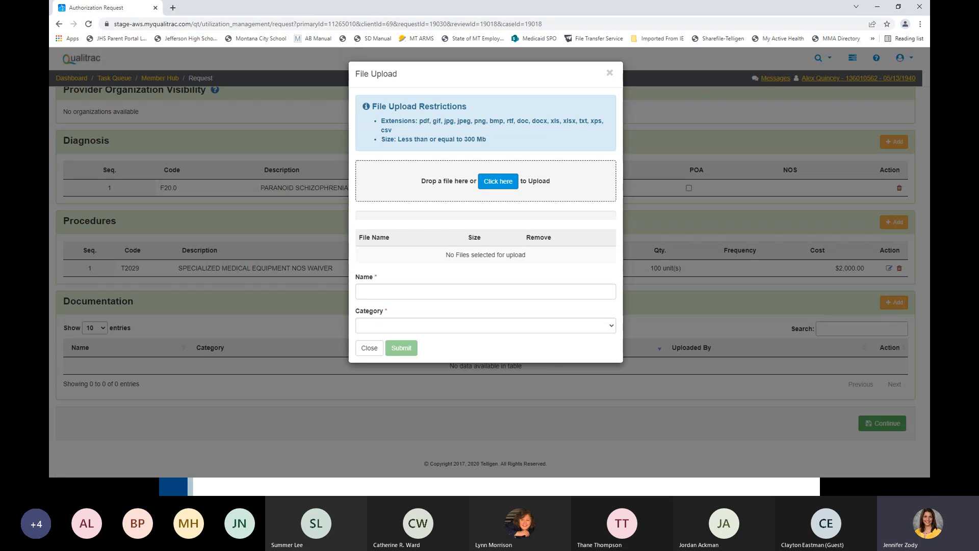
pyautogui.hotkey('alt', 'Tab')
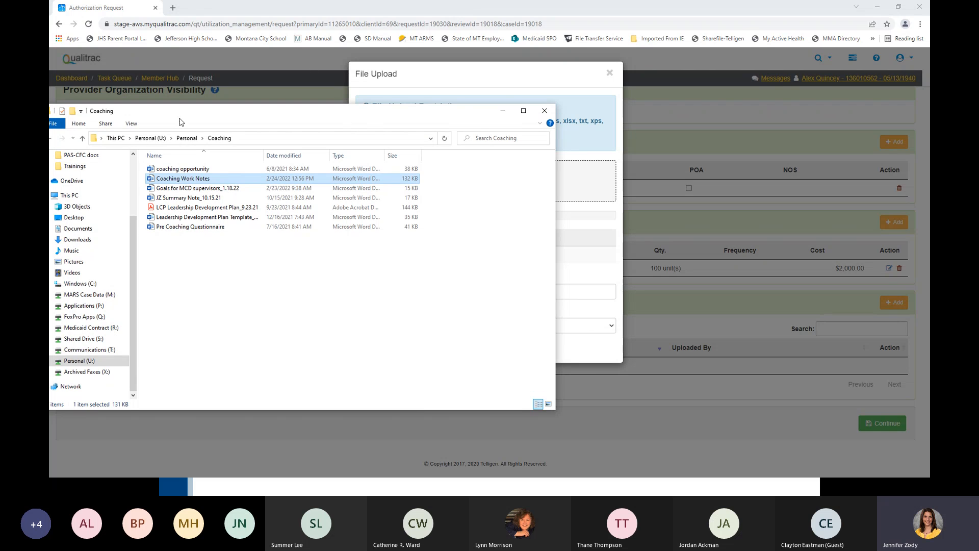
pyautogui.moveTo(251, 111); pyautogui.dragTo(49, 120)
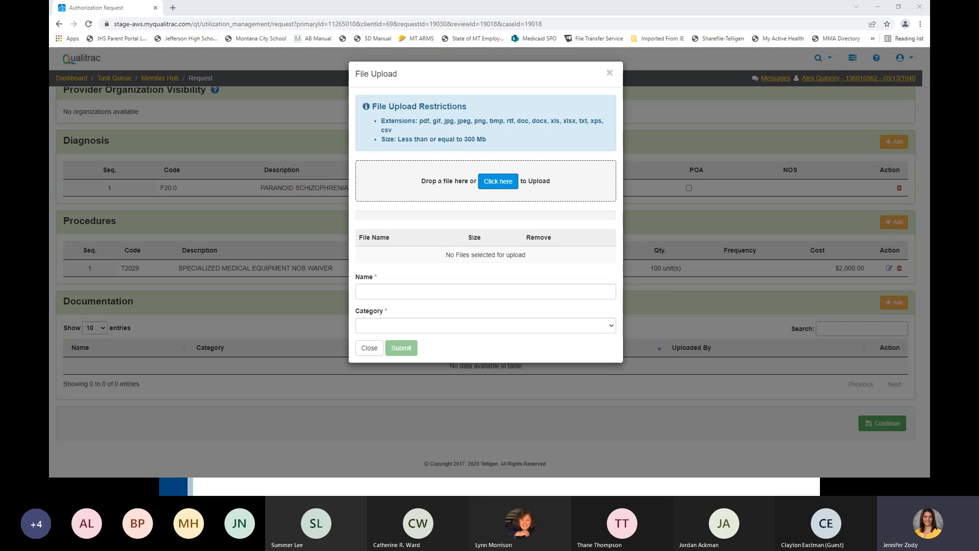
pyautogui.moveTo(45, 245); pyautogui.dragTo(499, 199)
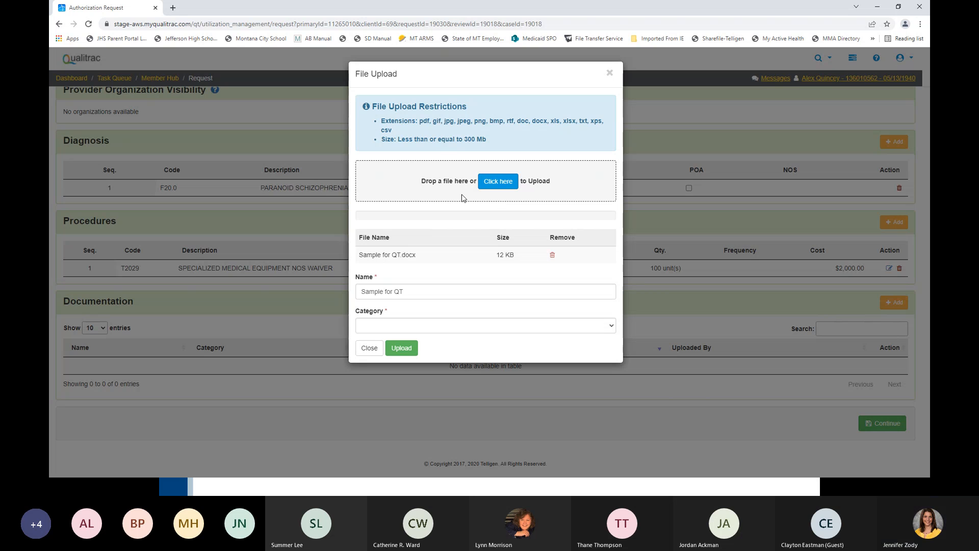
pyautogui.click(498, 182)
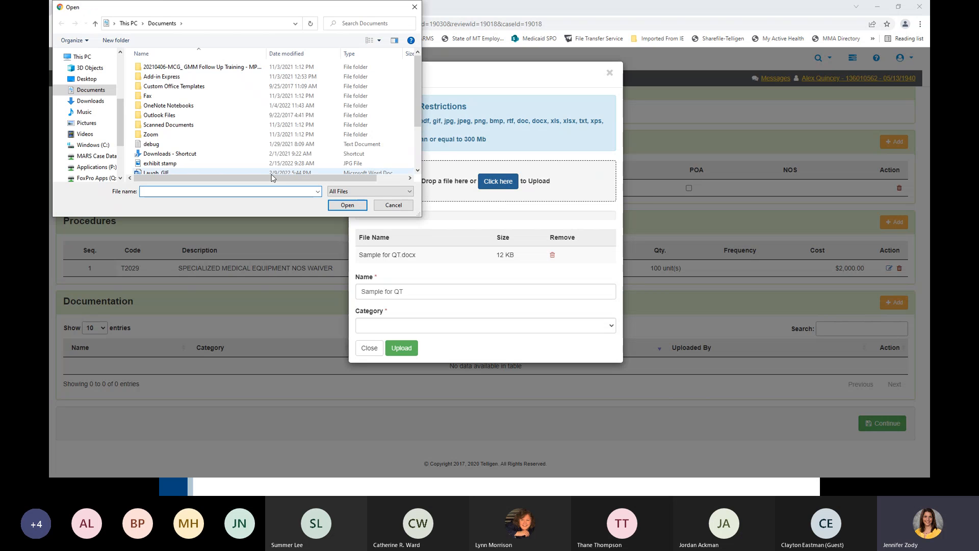
pyautogui.click(393, 205)
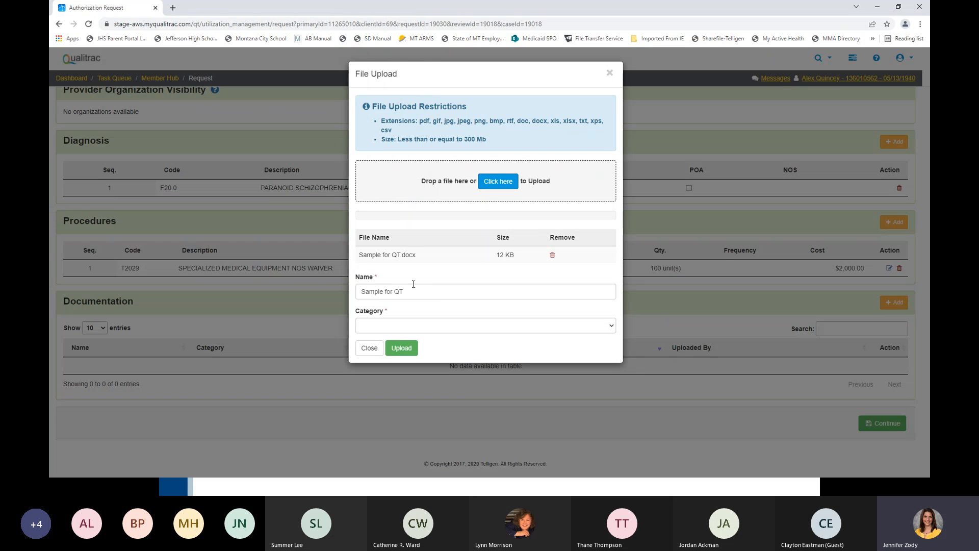
# - Assign the attached document the category Clinical and topic Case Note, and upload it to the request
pyautogui.click(426, 327)
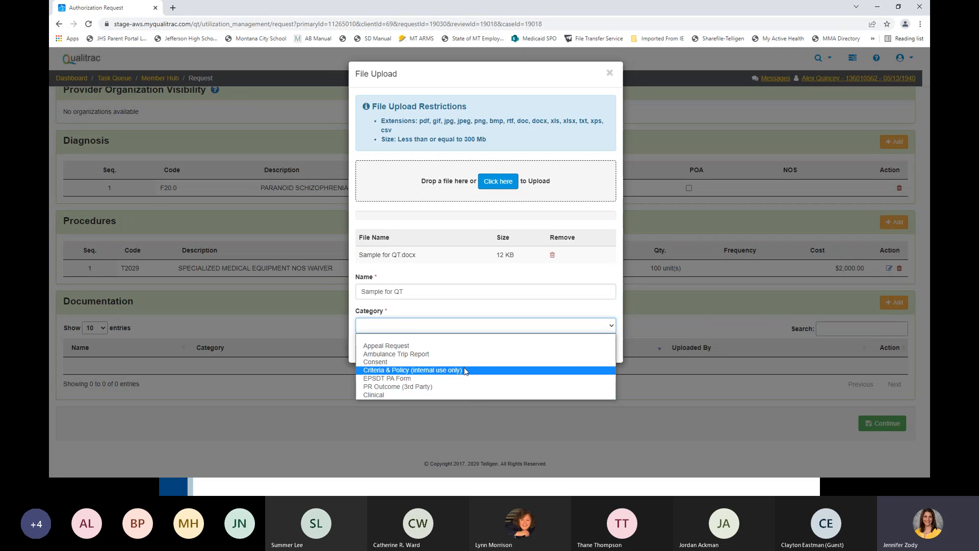
pyautogui.click(467, 394)
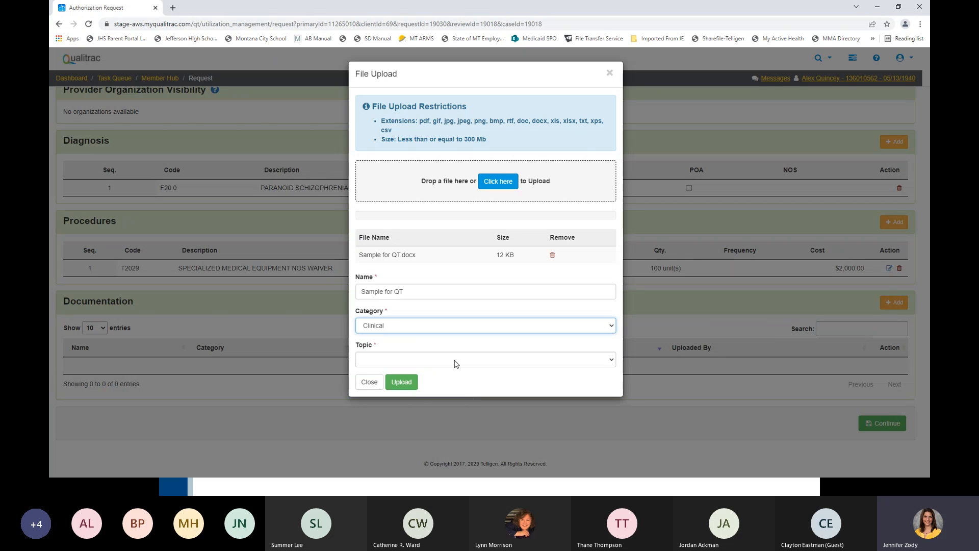
pyautogui.click(455, 360)
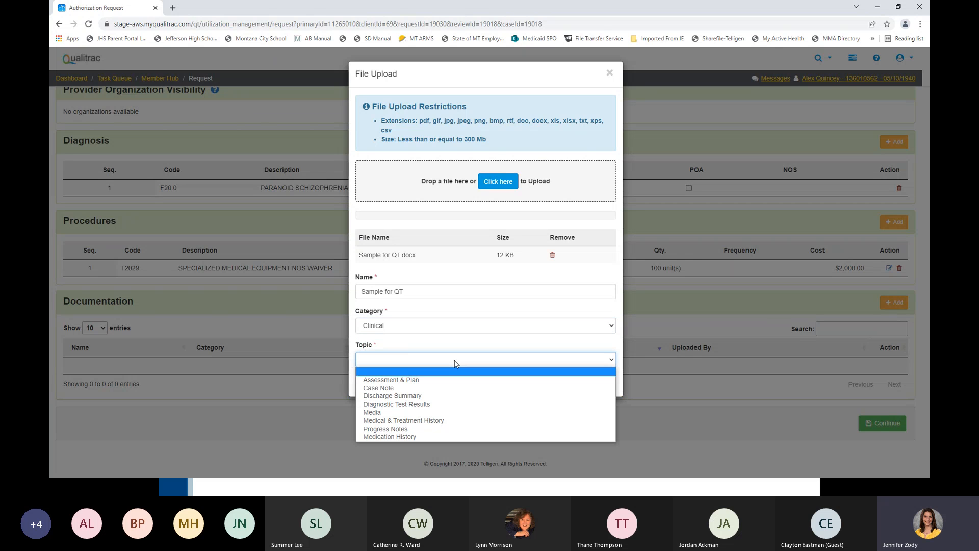
pyautogui.click(453, 389)
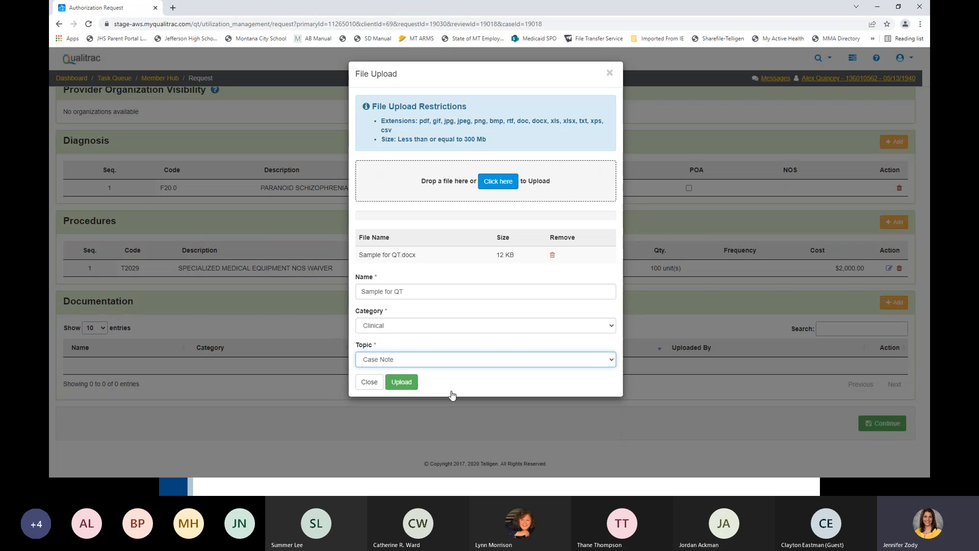
pyautogui.click(409, 383)
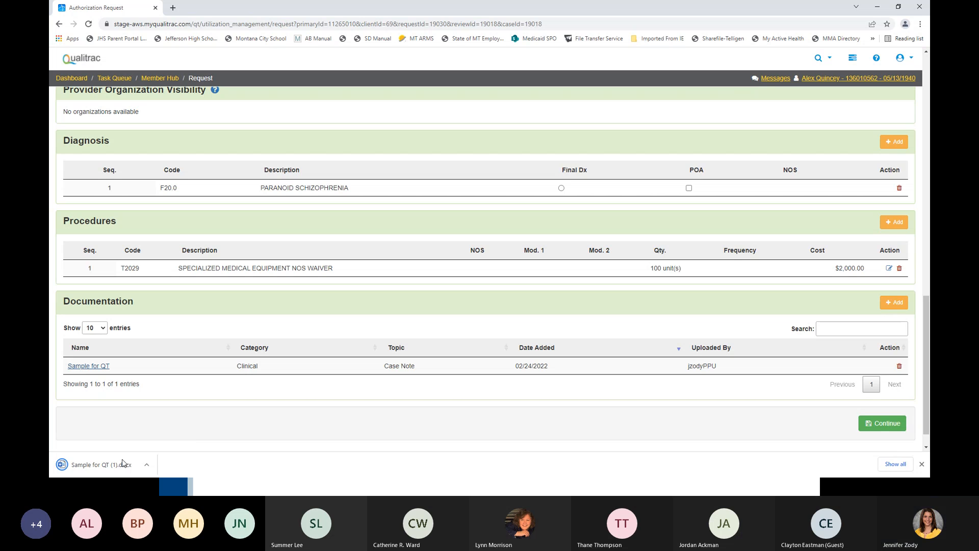
# - Open the downloaded copy of the Sample for QT document to check its contents
pyautogui.click(101, 465)
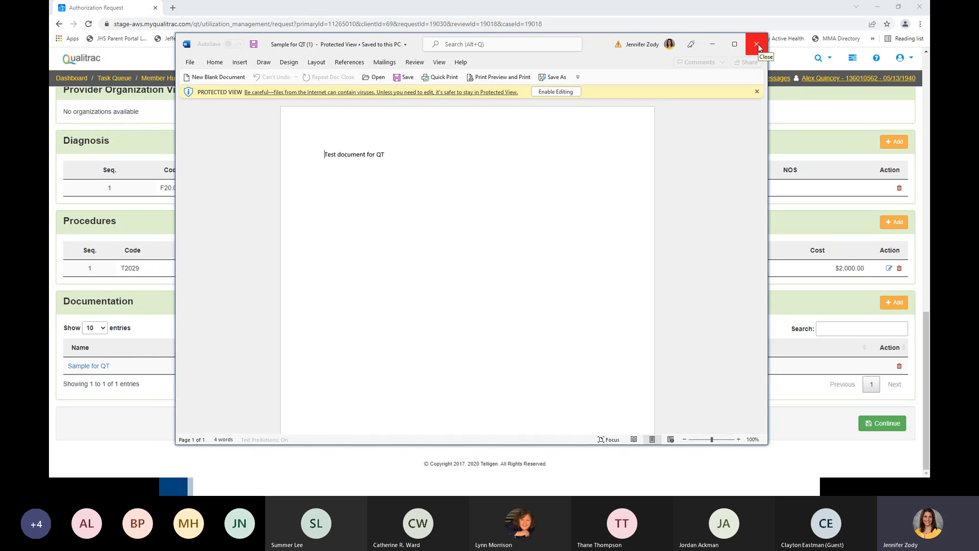
# - Close the Word document and advance the authorization request past the MCG clinical documentation page to the user attestation
pyautogui.click(756, 45)
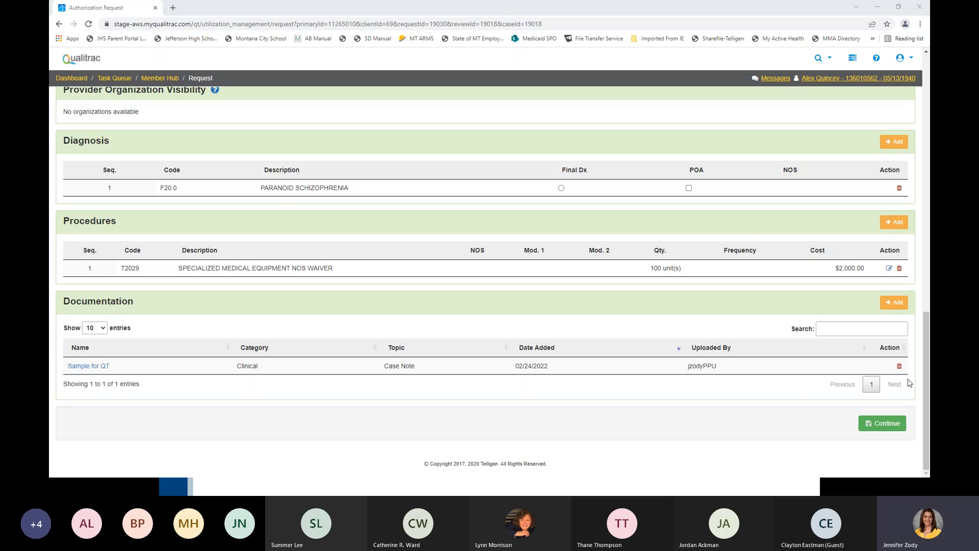
pyautogui.click(872, 422)
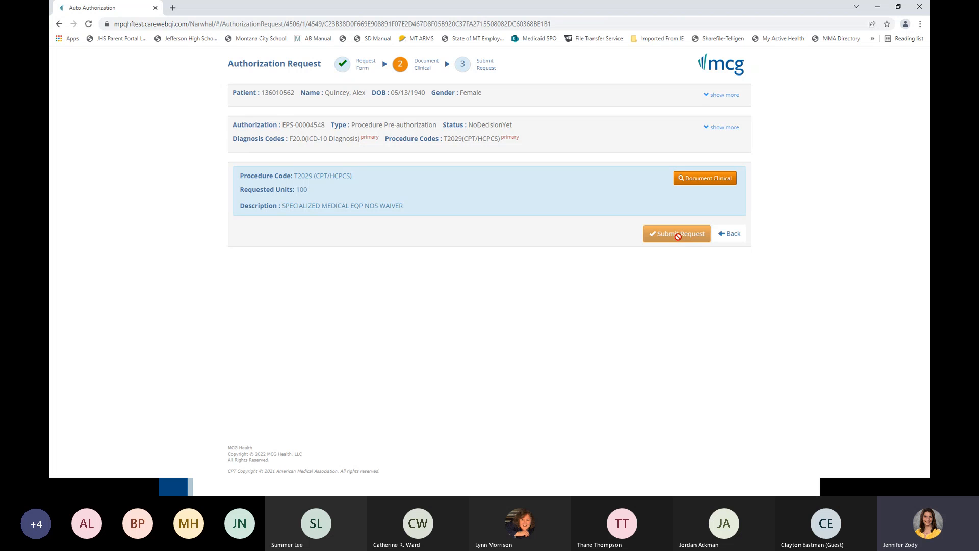
pyautogui.click(729, 236)
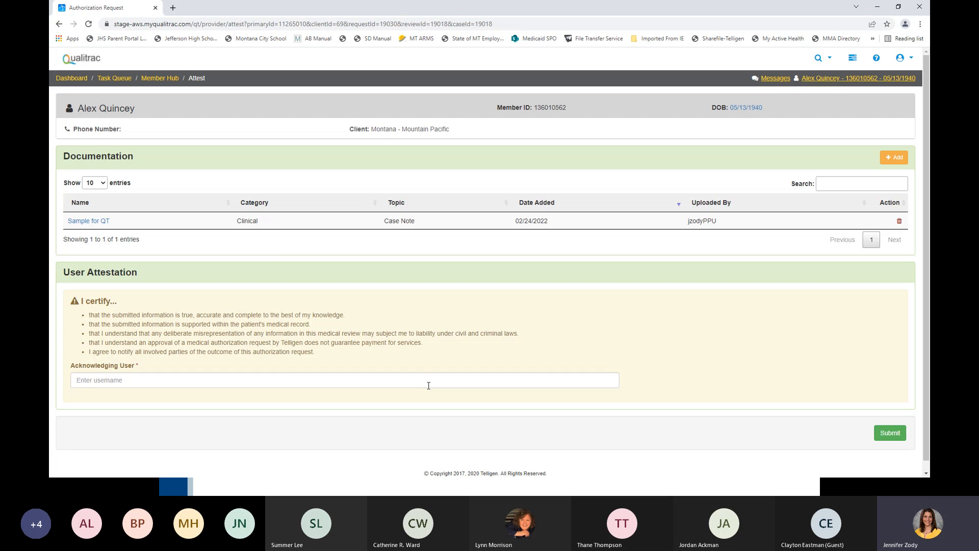
# - Attest the request with the acknowledging user's username and submit the review without comments
pyautogui.click(133, 376)
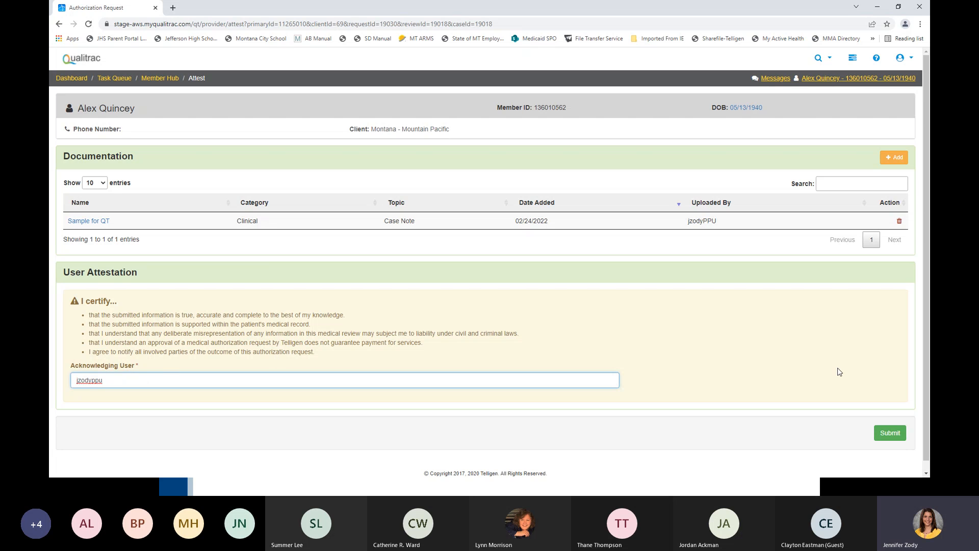
pyautogui.click(888, 435)
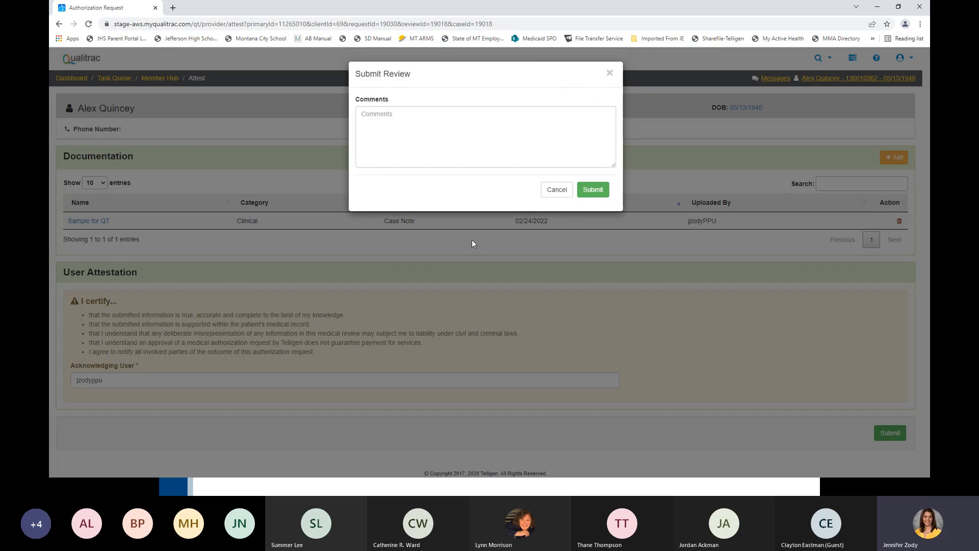
pyautogui.click(406, 122)
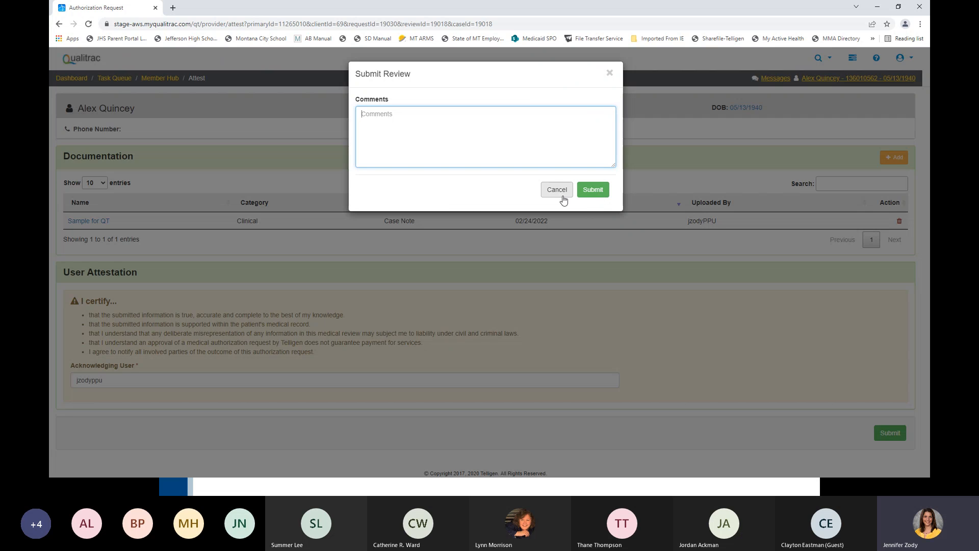
pyautogui.click(600, 189)
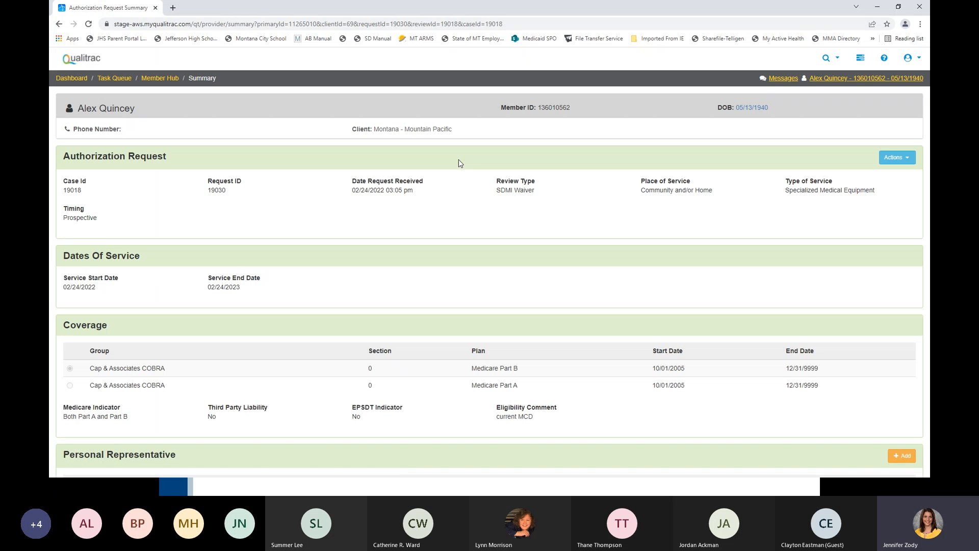
# - Review the submitted request's summary from the request details down to the diagnosis, and check which actions are available for the request
pyautogui.scroll(-1, 613, 197)
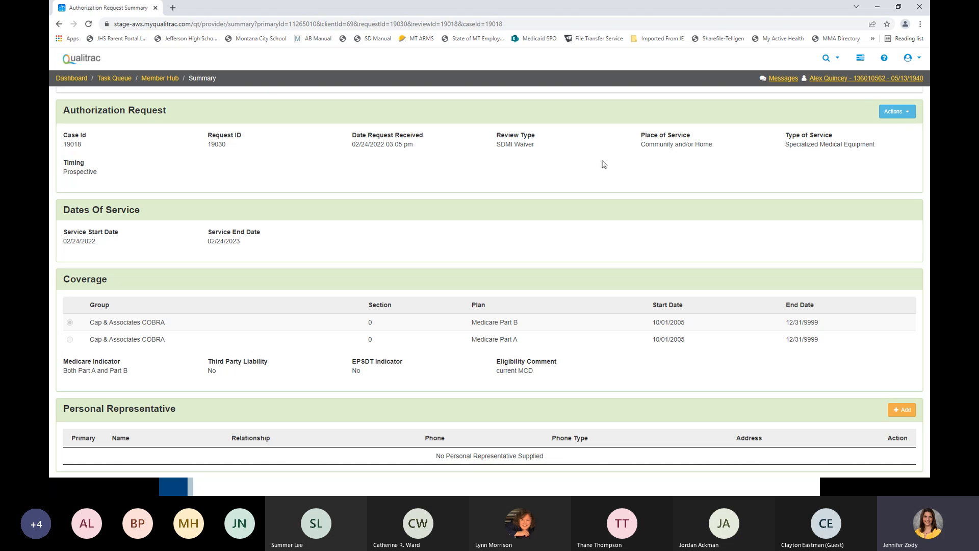
pyautogui.scroll(-2, 324, 242)
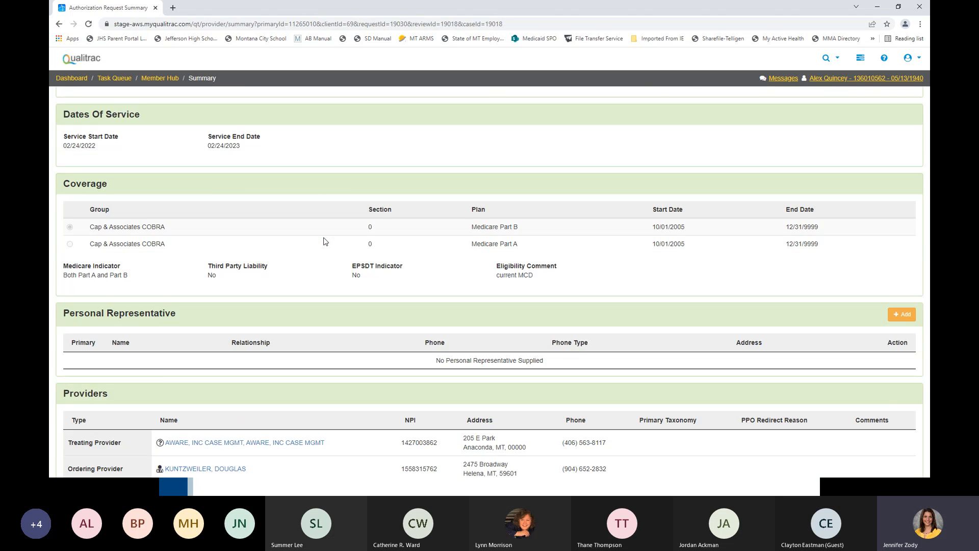
pyautogui.scroll(-4, 324, 241)
pyautogui.scroll(-6, 323, 241)
pyautogui.scroll(6, 323, 241)
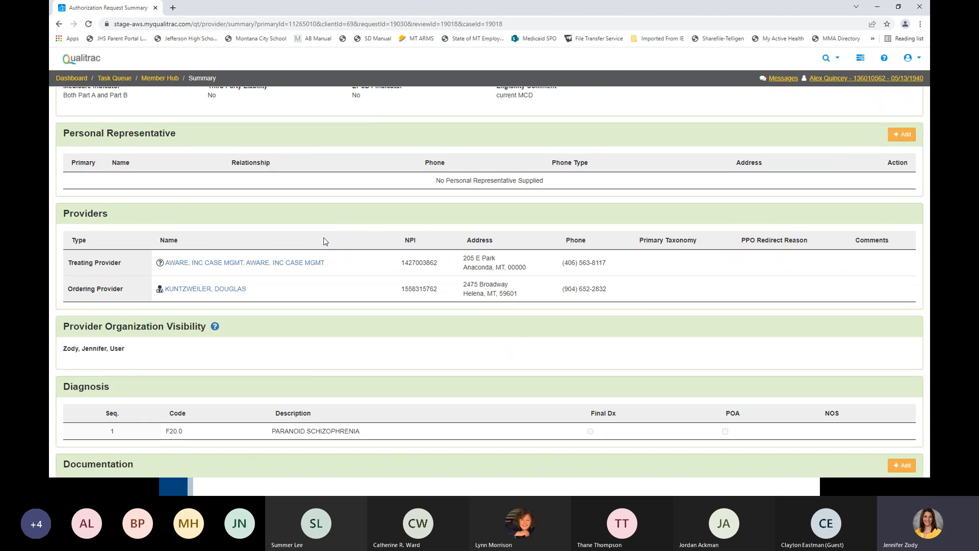
pyautogui.scroll(7, 323, 241)
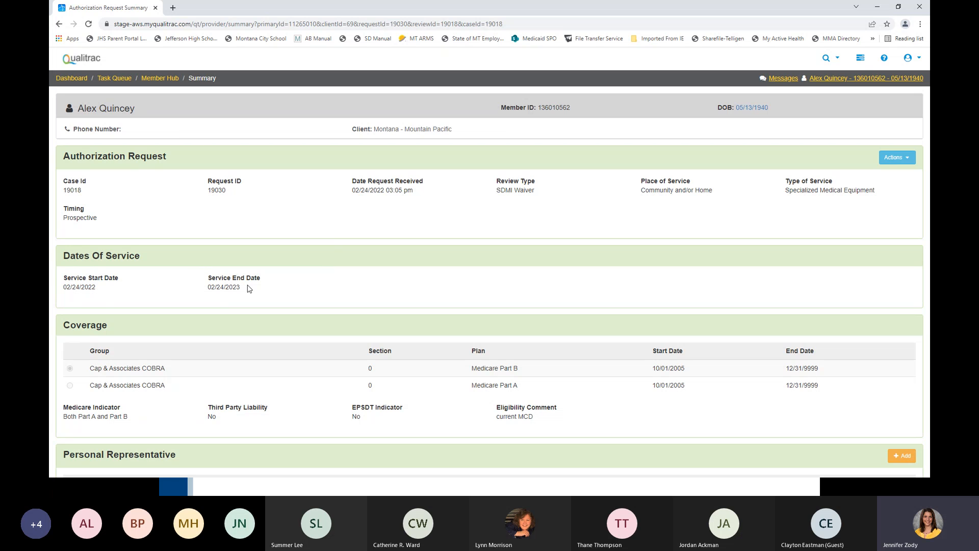
pyautogui.click(897, 157)
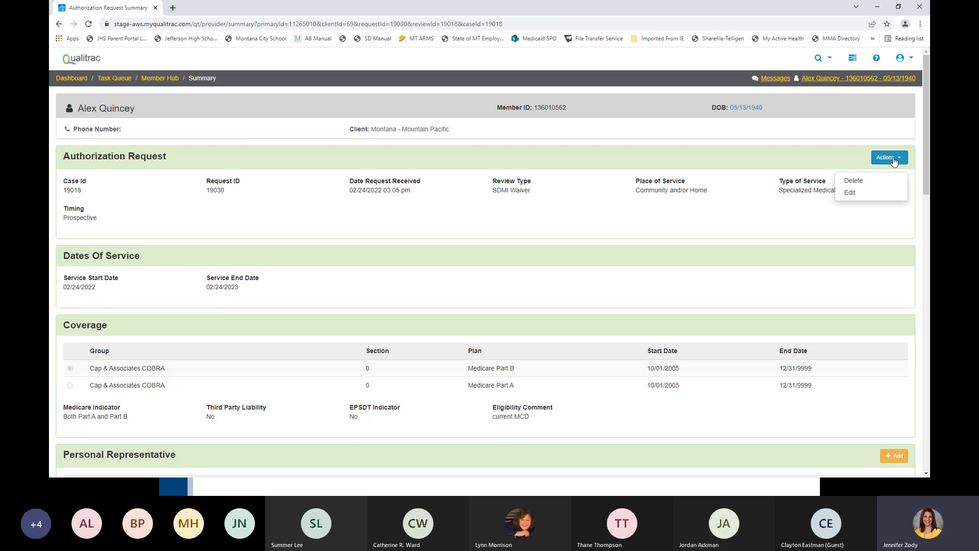
pyautogui.click(491, 224)
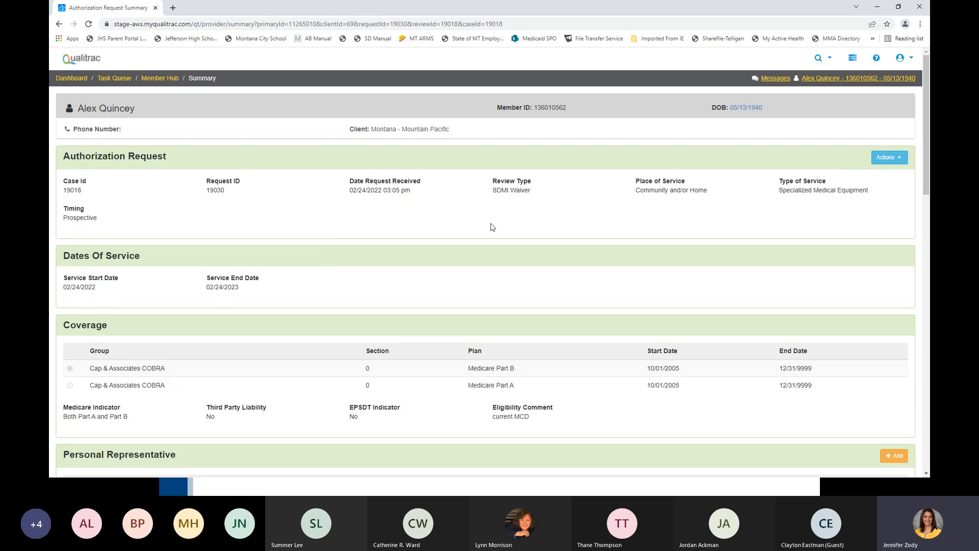
# - Examine the summary's providers, documentation and correspondence sections, expanding and collapsing the requested outcome details for procedure T2029
pyautogui.scroll(-8, 492, 227)
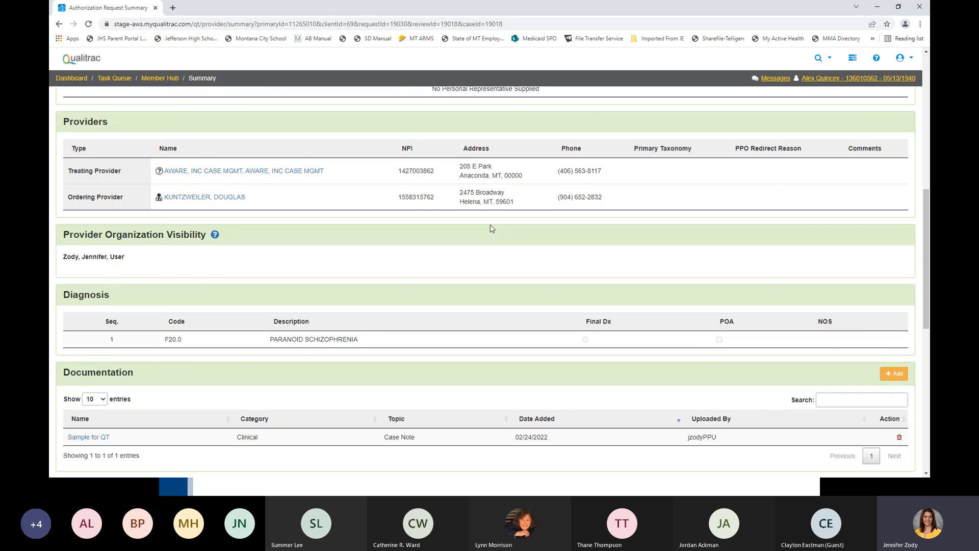
pyautogui.scroll(-2, 492, 228)
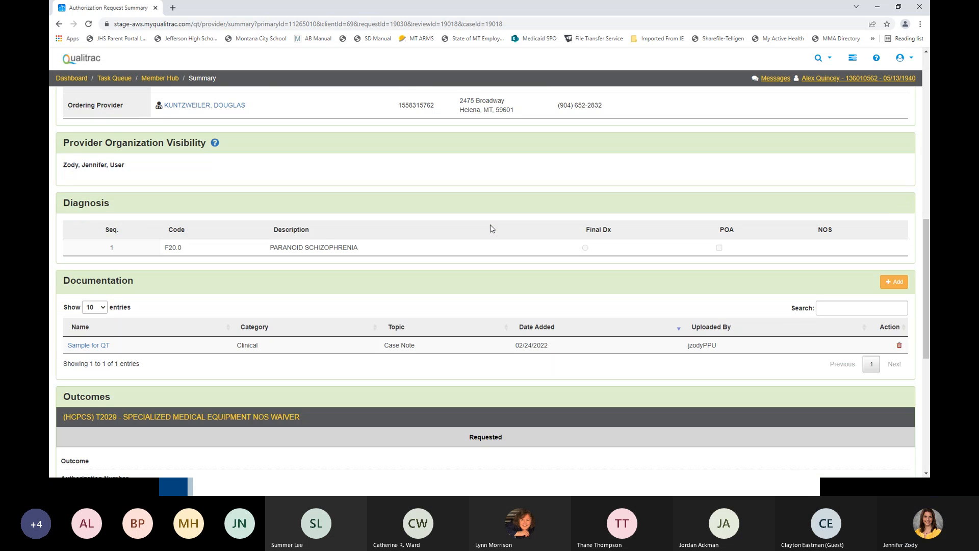
pyautogui.scroll(1, 491, 225)
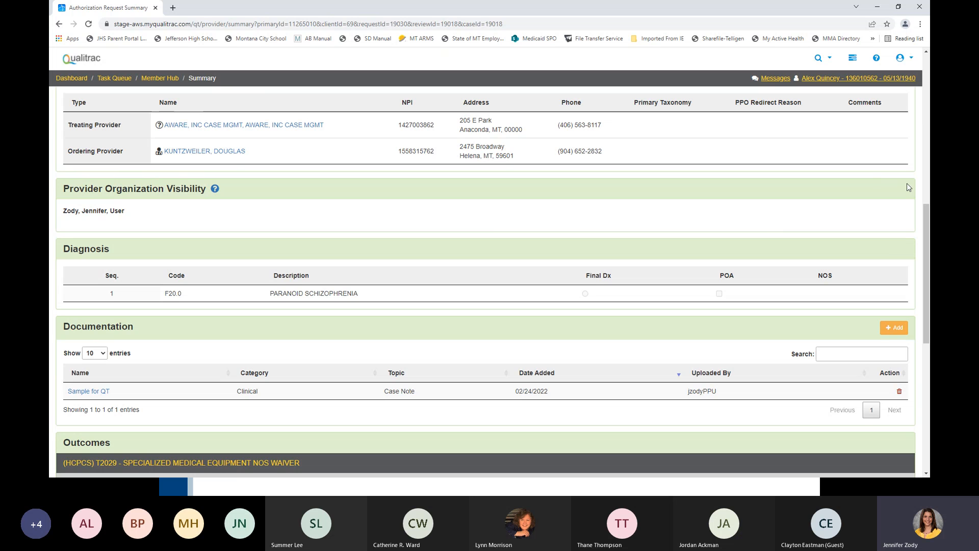
pyautogui.scroll(5, 844, 207)
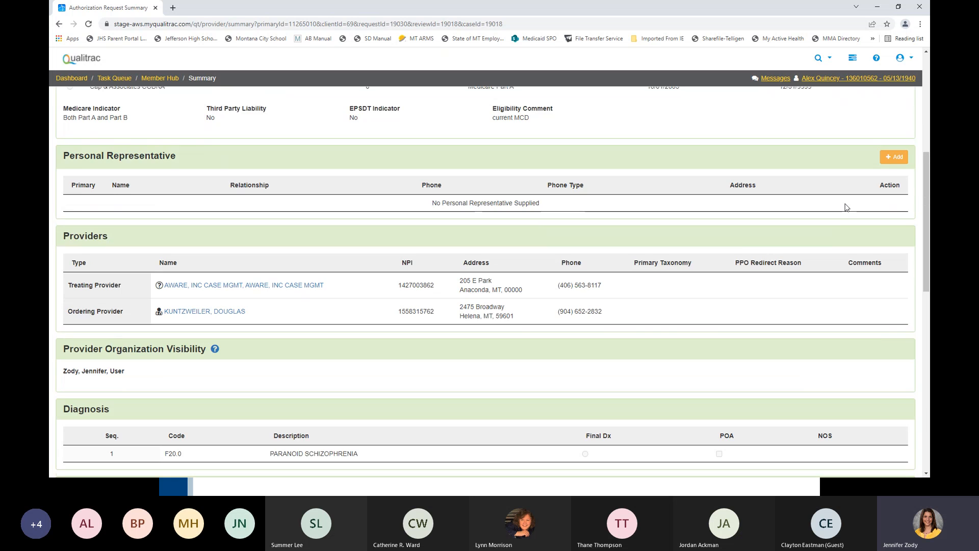
pyautogui.scroll(-6, 804, 212)
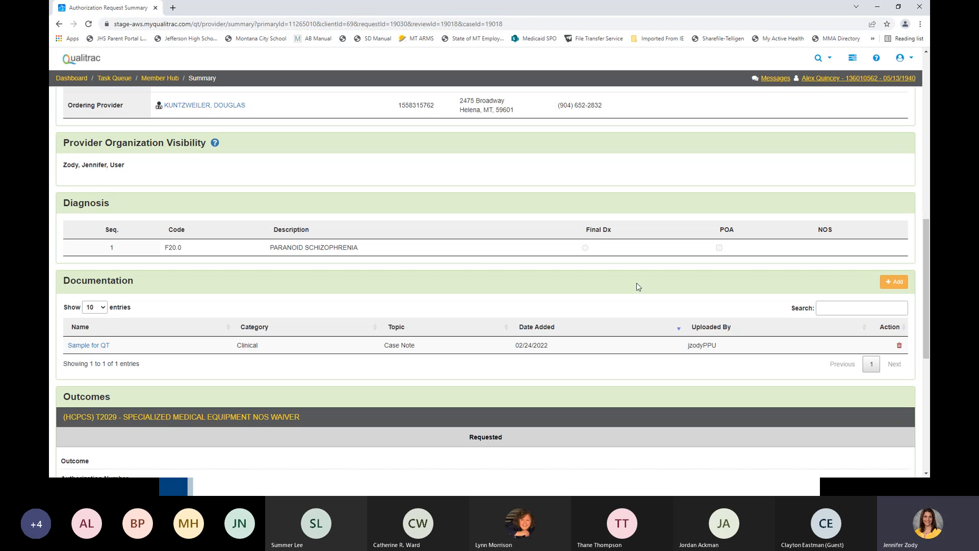
pyautogui.scroll(-5, 480, 261)
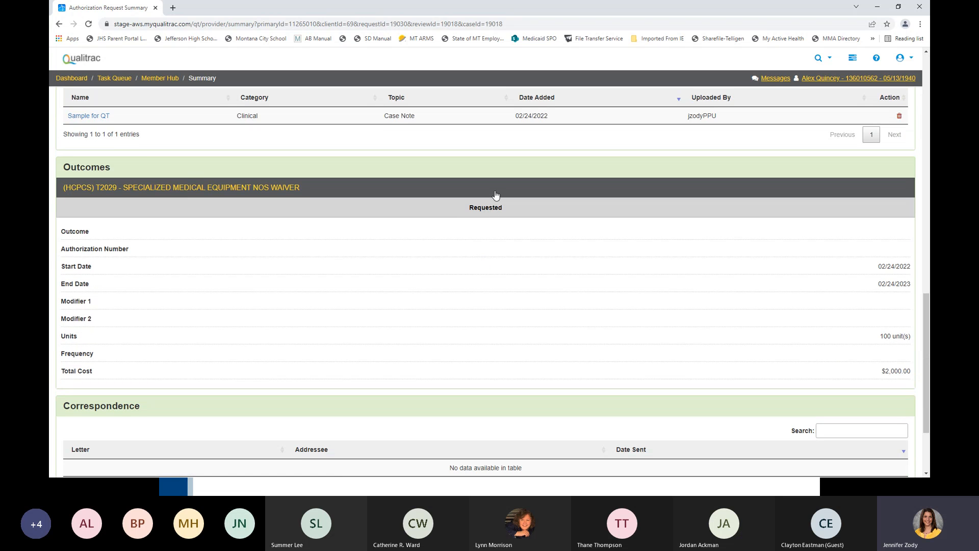
pyautogui.click(495, 195)
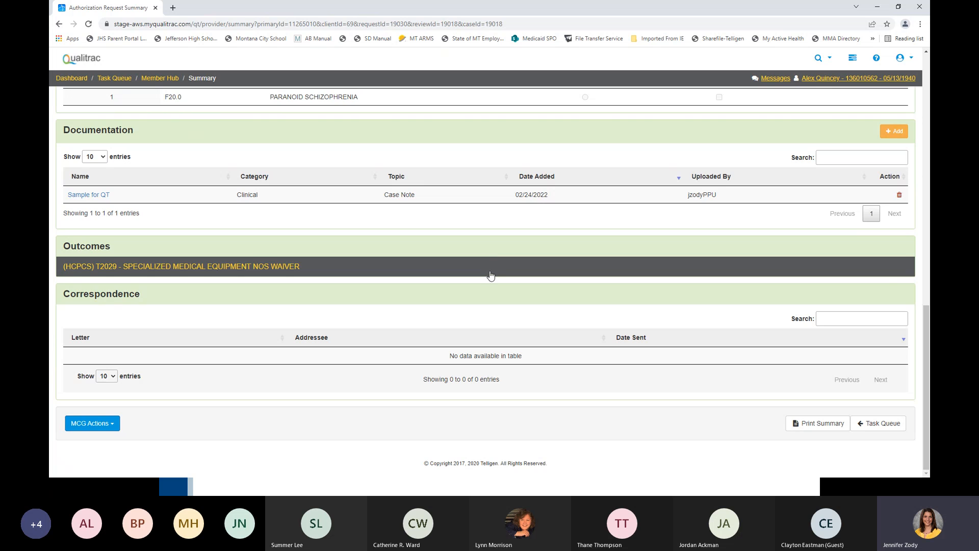
pyautogui.click(492, 269)
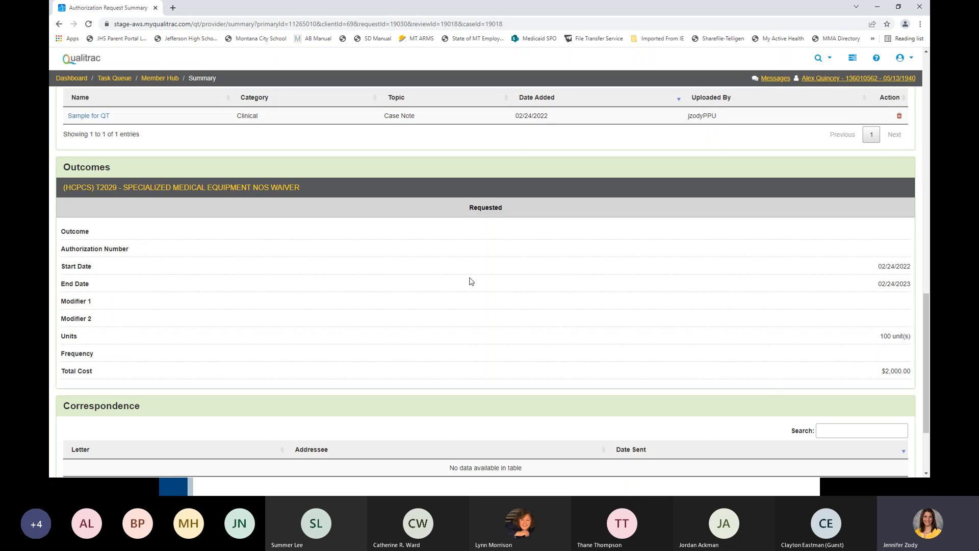
pyautogui.click(533, 189)
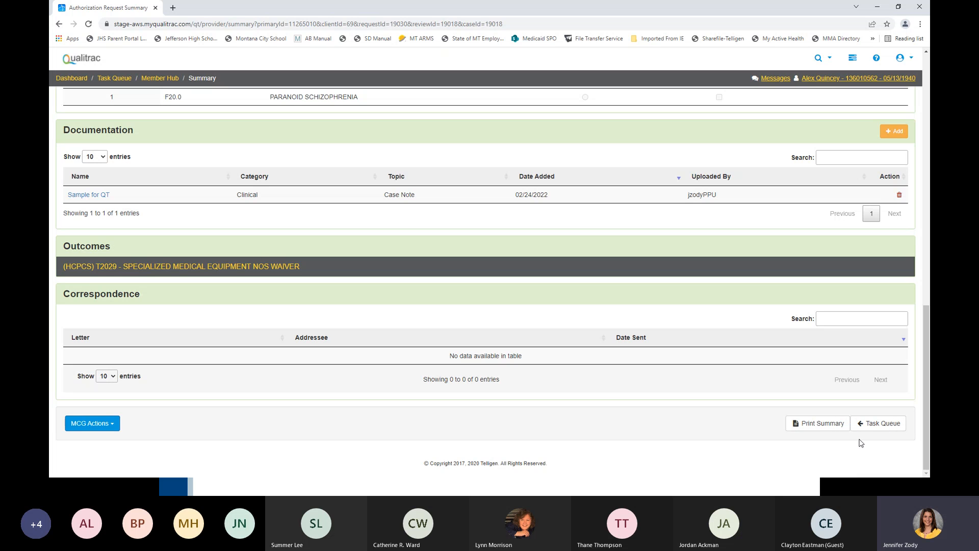
pyautogui.scroll(1, 598, 395)
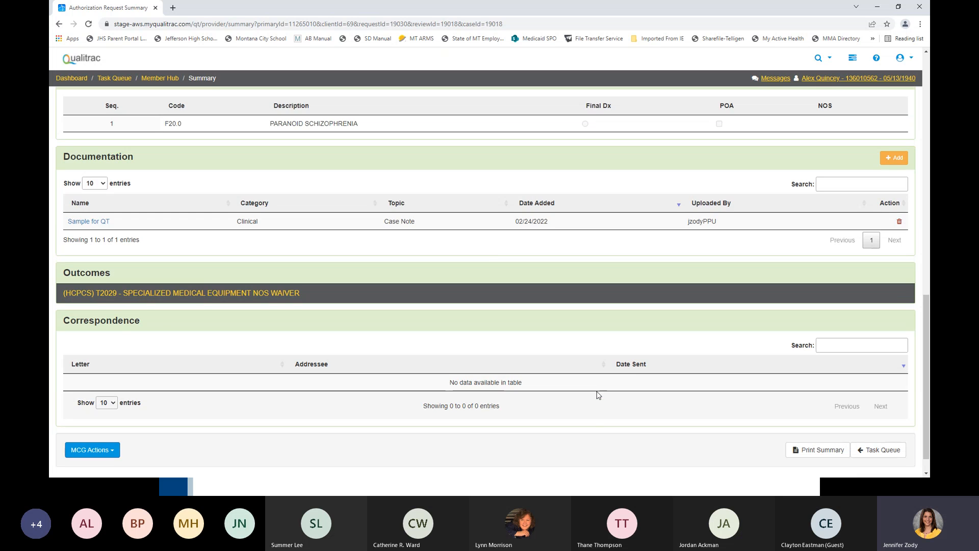
pyautogui.scroll(15, 598, 395)
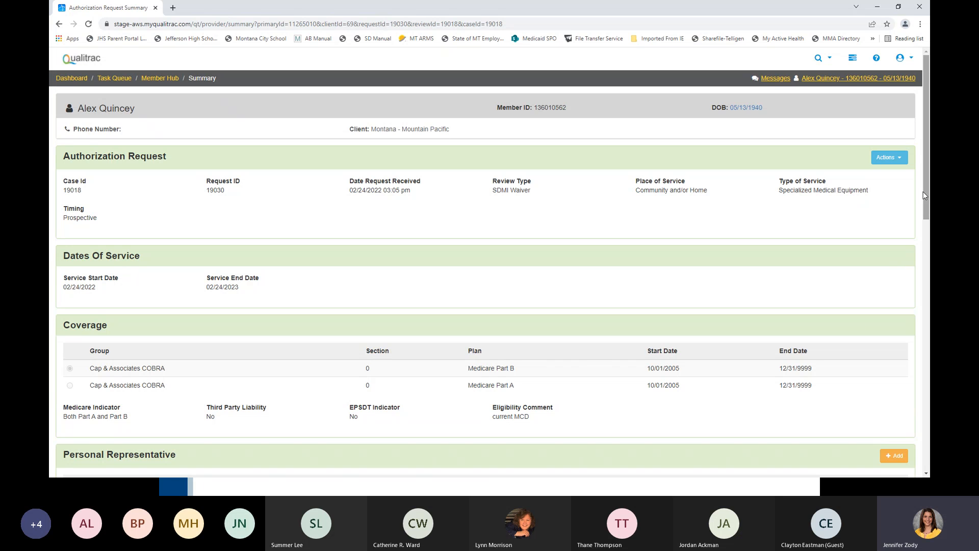
pyautogui.moveTo(925, 189); pyautogui.dragTo(925, 438)
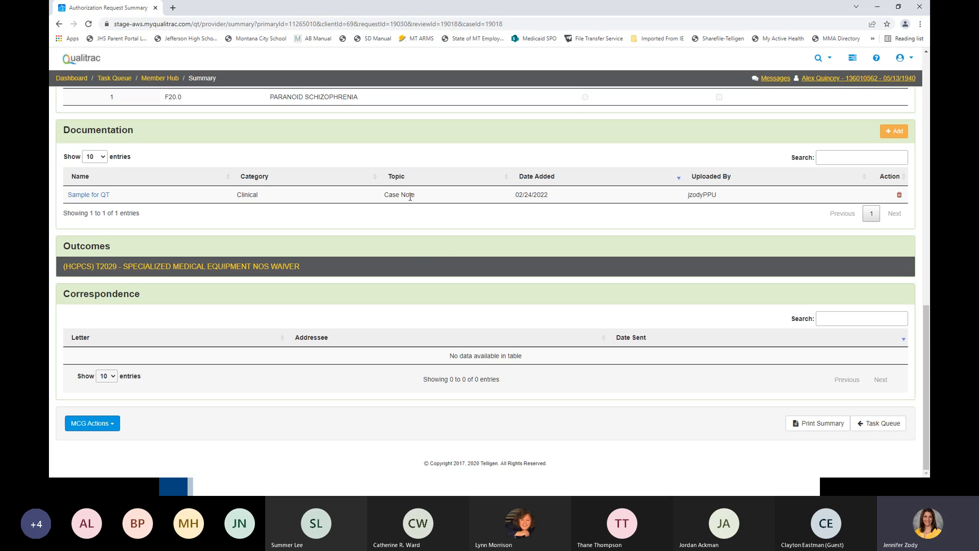
# - Leave the request summary and go to the Member Search page
pyautogui.click(819, 62)
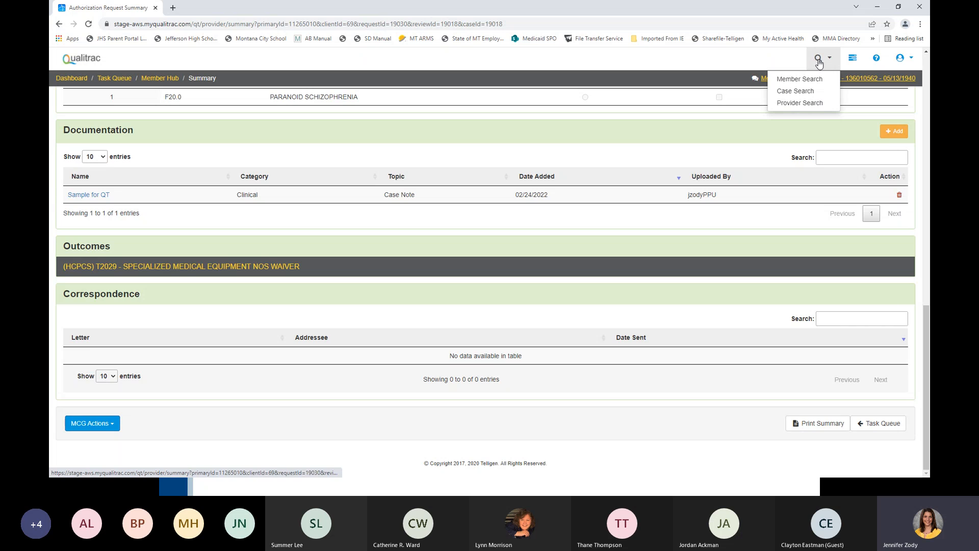
pyautogui.click(811, 79)
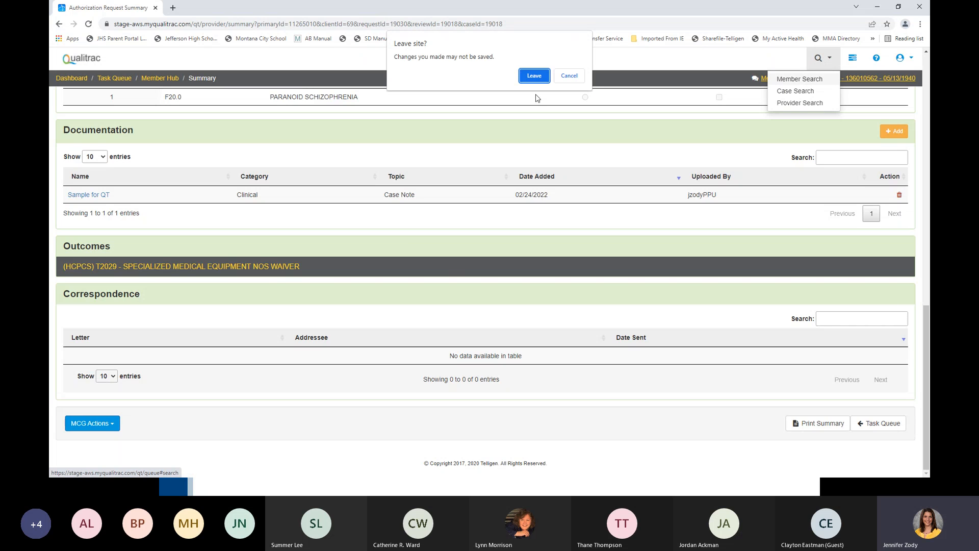
pyautogui.click(536, 78)
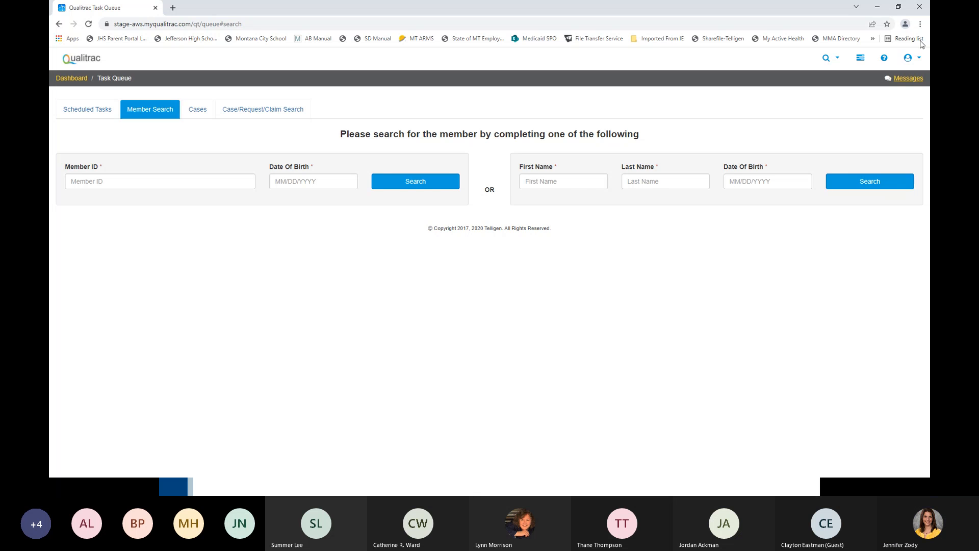
pyautogui.click(878, 7)
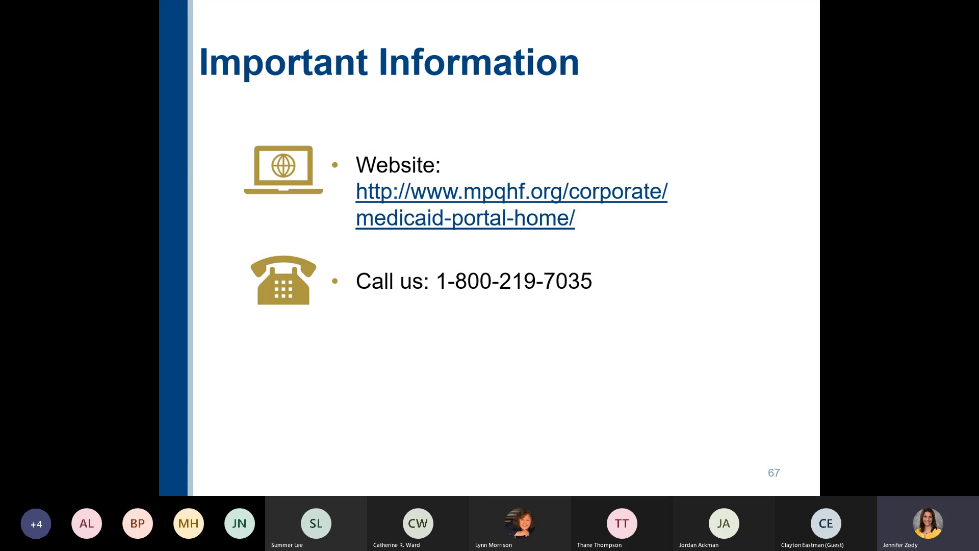
pyautogui.press('Right')
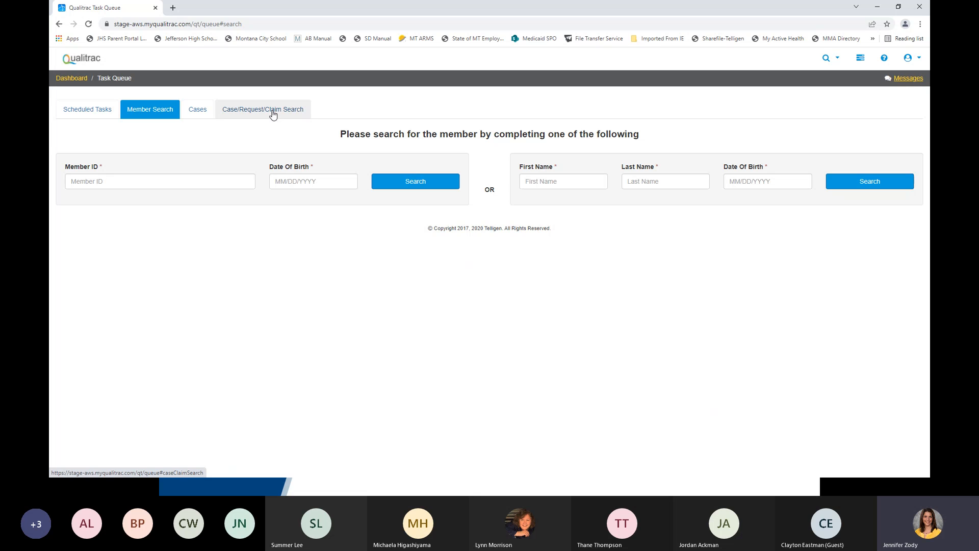
# - Open the list of cases and check the available time period options, keeping Last 90 Days
pyautogui.click(196, 113)
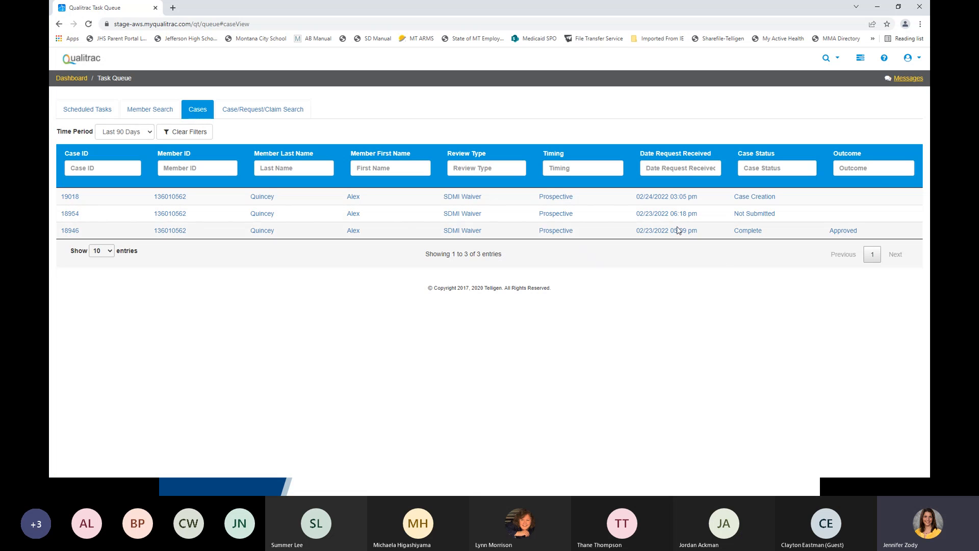
pyautogui.click(147, 133)
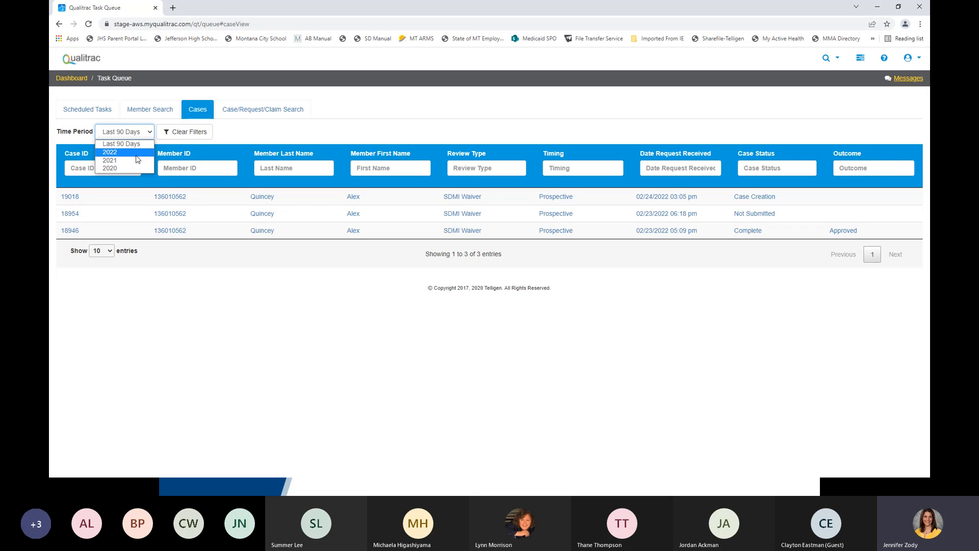
pyautogui.click(252, 132)
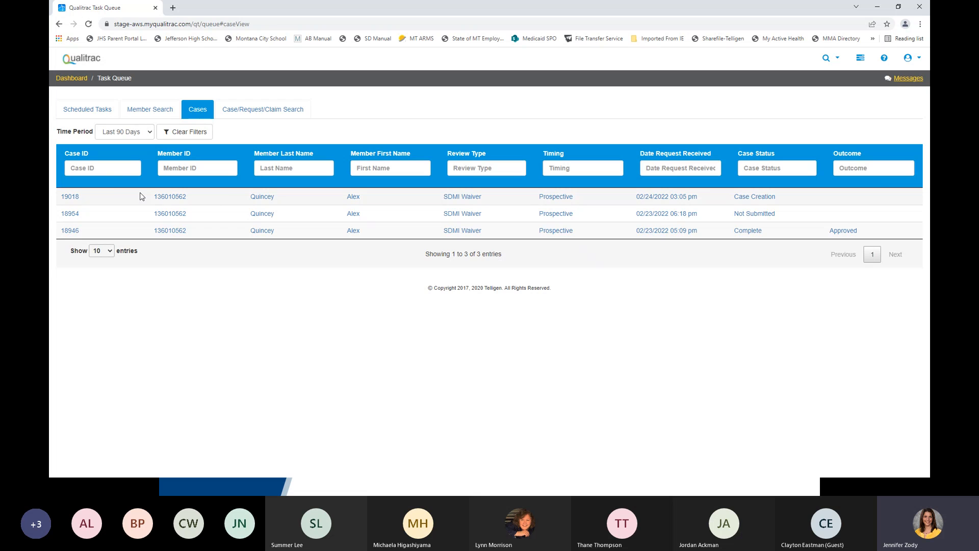
# - Open the SDMI Waiver case with status Case Creation and highlight its Case Id in the summary
pyautogui.click(68, 196)
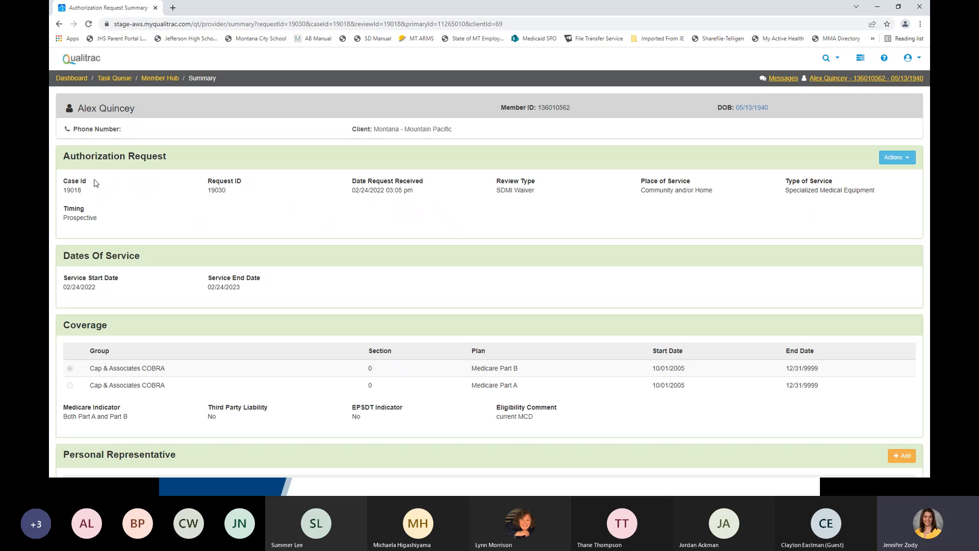
pyautogui.moveTo(62, 178); pyautogui.dragTo(92, 203)
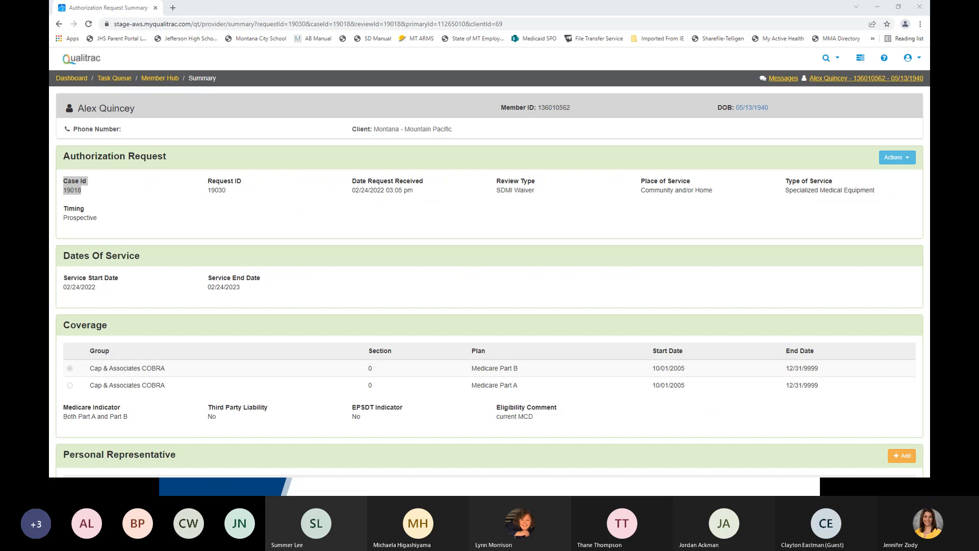
# - Bring up the Request Submitted email in Outlook, enlarge it, highlight the case id in its text and close the message
pyautogui.moveTo(493, 169); pyautogui.dragTo(471, 55)
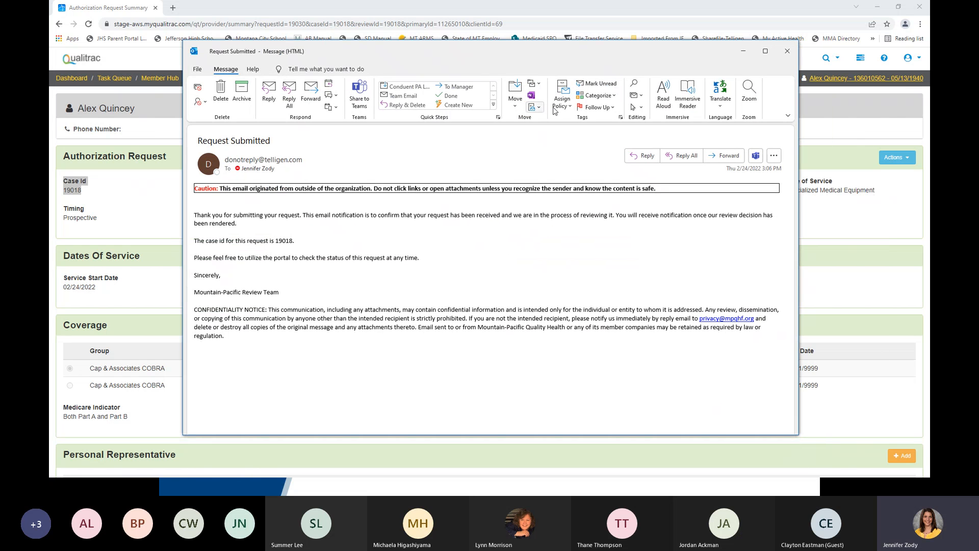
pyautogui.click(764, 51)
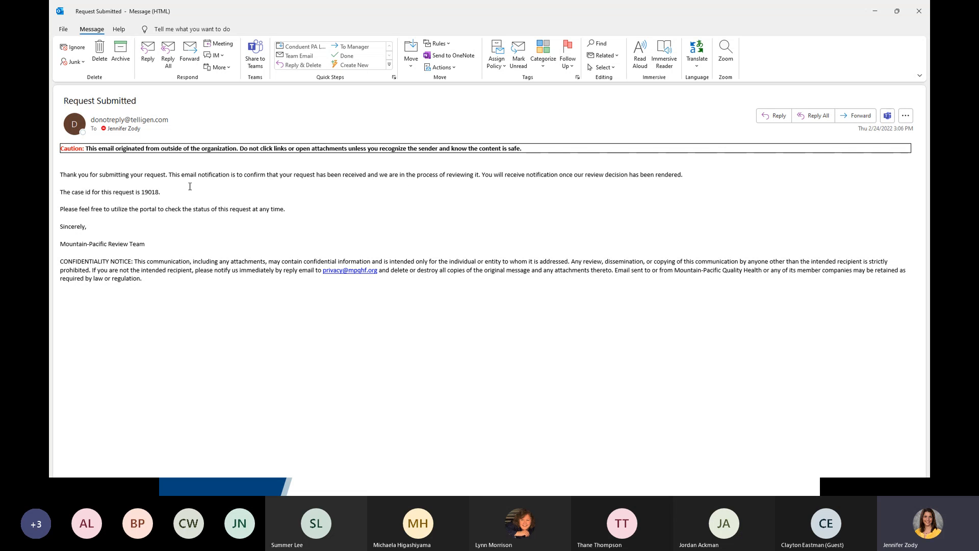
pyautogui.moveTo(141, 193); pyautogui.dragTo(161, 192)
pyautogui.click(897, 11)
pyautogui.click(787, 49)
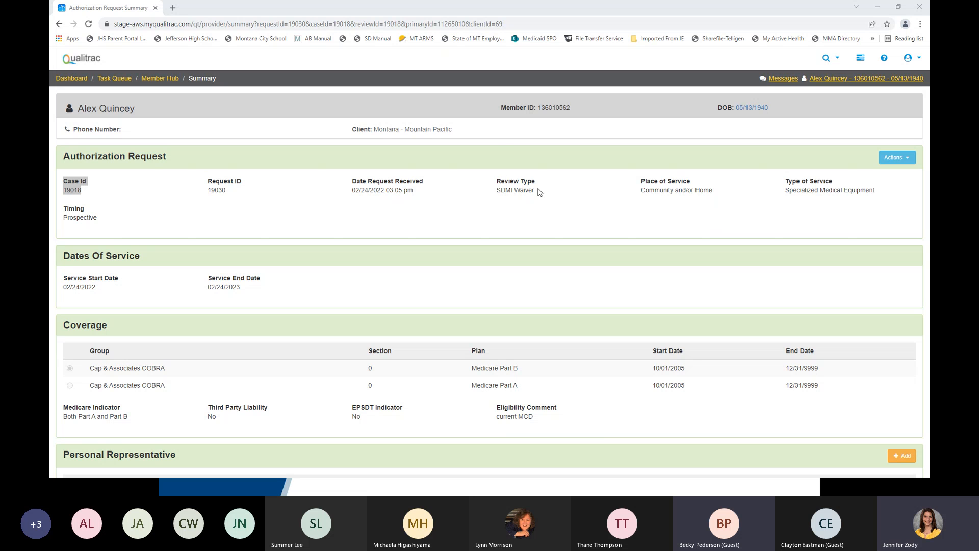
# - Highlight the Authorization Number label in the Outcomes section of the request summary for procedure T2029
pyautogui.scroll(-12, 570, 226)
pyautogui.scroll(-4, 574, 227)
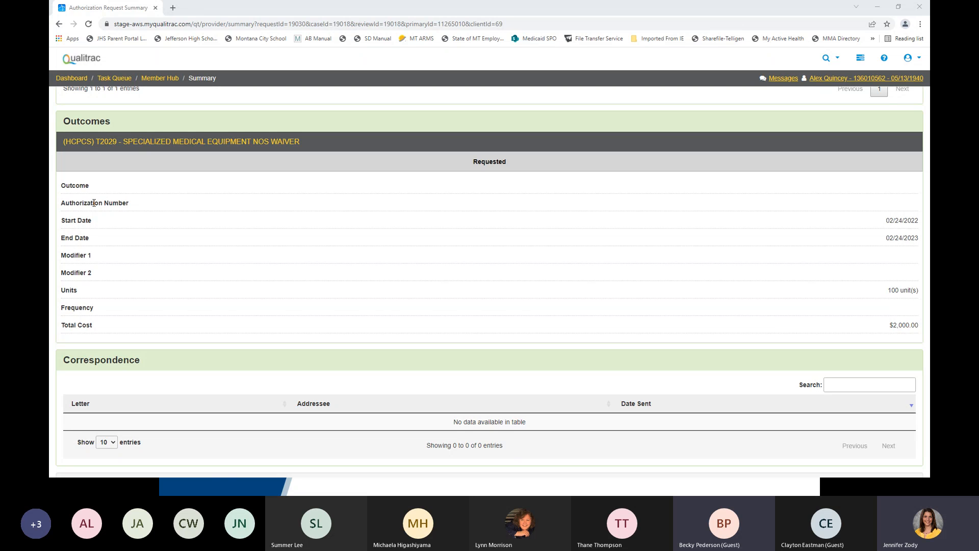
pyautogui.moveTo(62, 204); pyautogui.dragTo(132, 207)
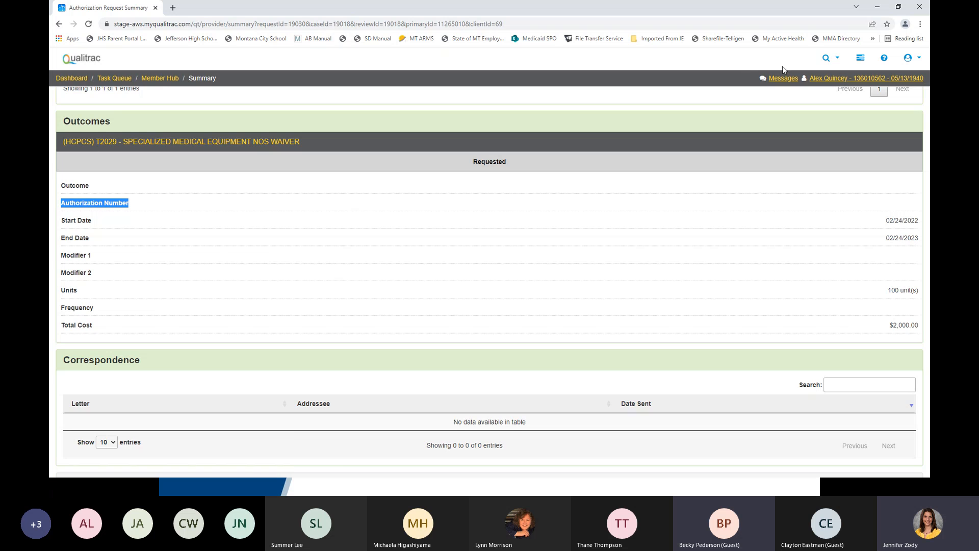
# - Return to the Member Hub and view the approved SDMI Waiver request with status Request Is Complete
pyautogui.click(168, 82)
pyautogui.press('Return')
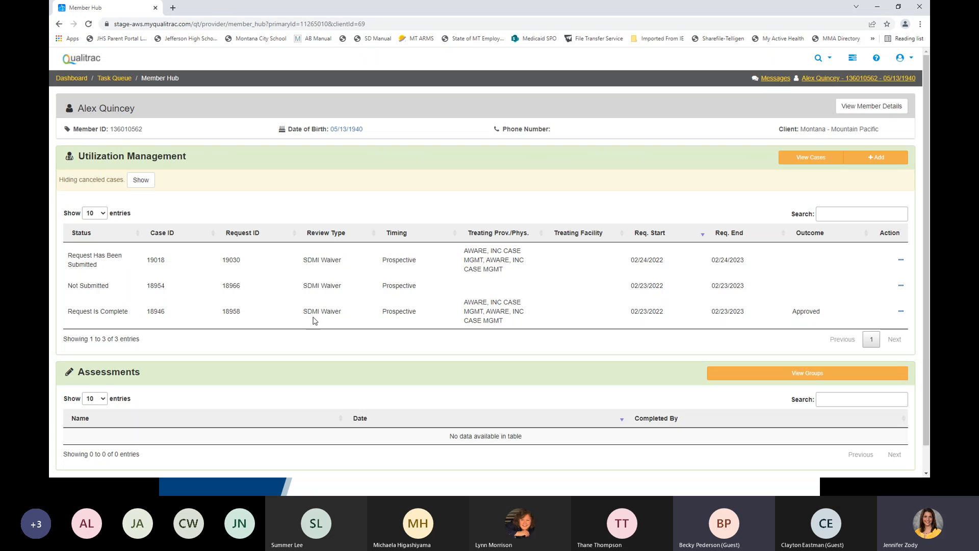
pyautogui.click(901, 313)
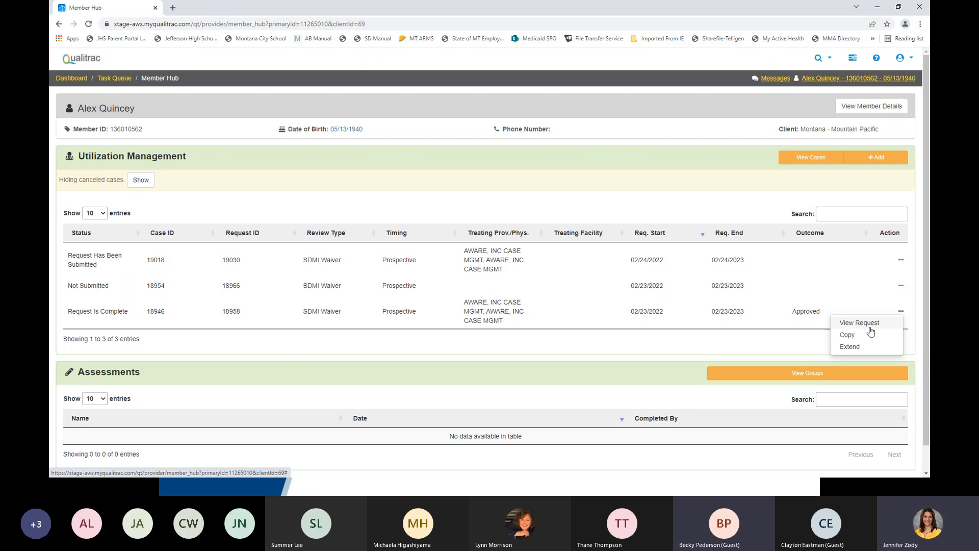
pyautogui.click(870, 322)
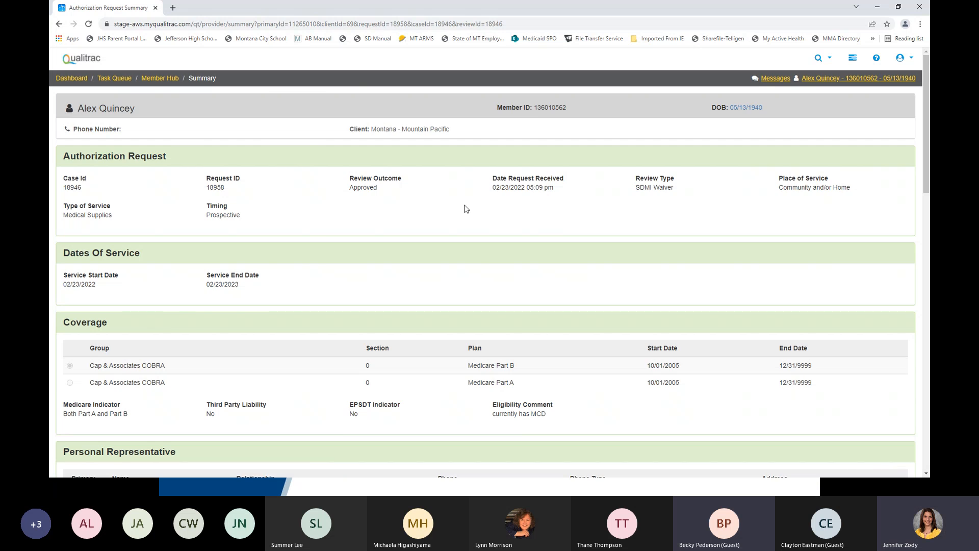
# - Open the Approval Provider MedNec letter from the approved request's correspondence and read through its requested service details
pyautogui.scroll(-15, 463, 209)
pyautogui.scroll(-5, 459, 220)
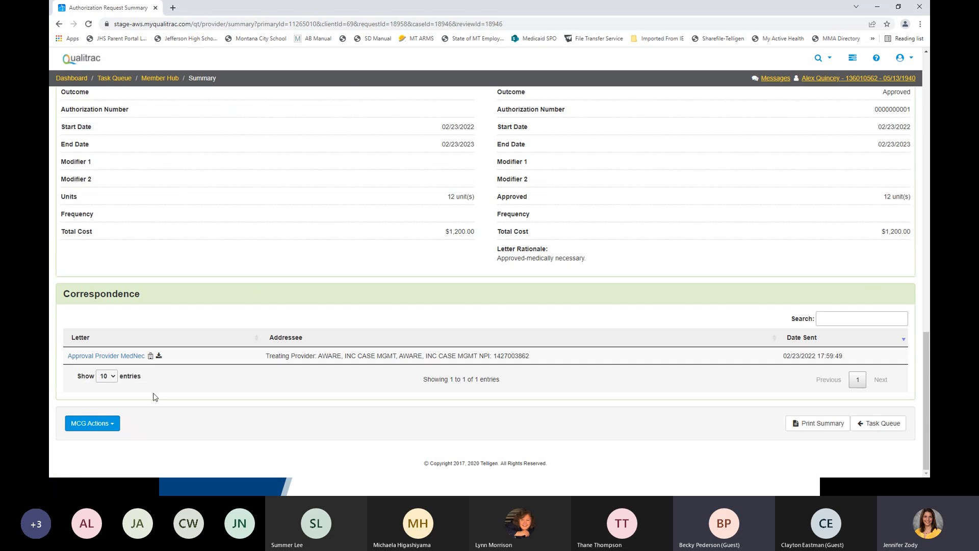
pyautogui.click(139, 360)
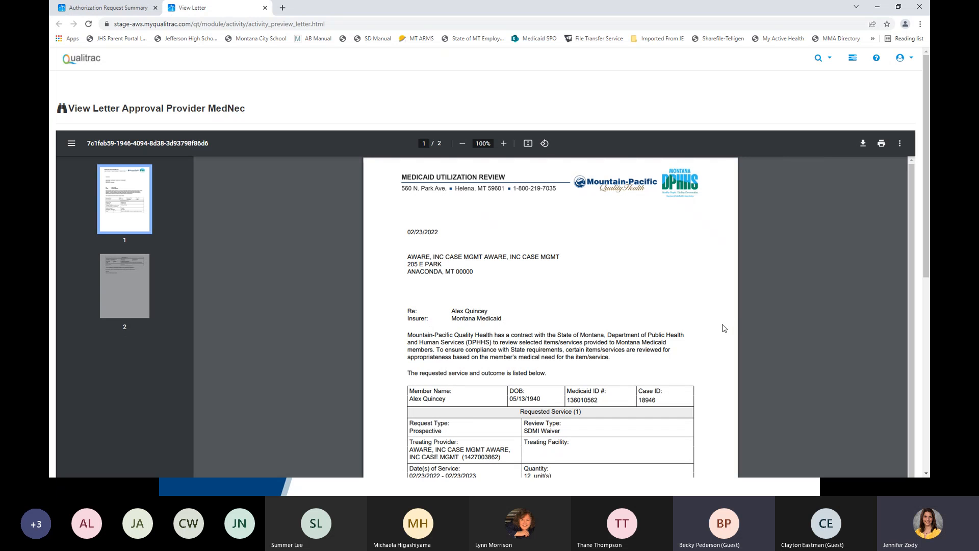
pyautogui.scroll(-3, 724, 328)
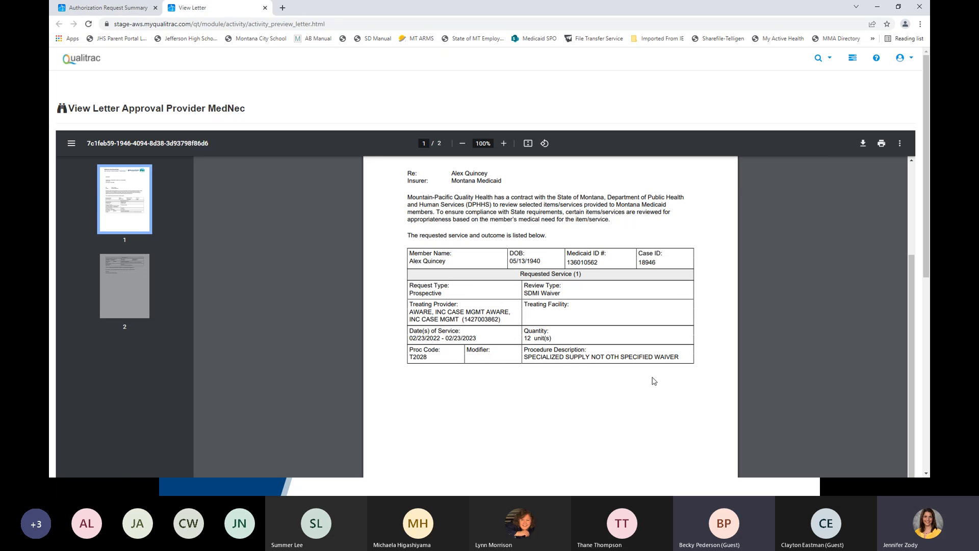
pyautogui.scroll(-4, 562, 348)
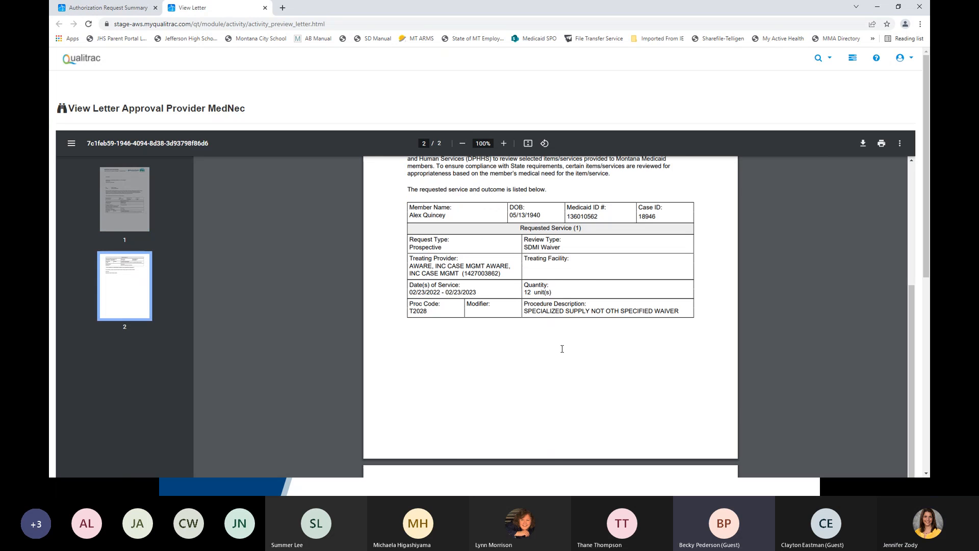